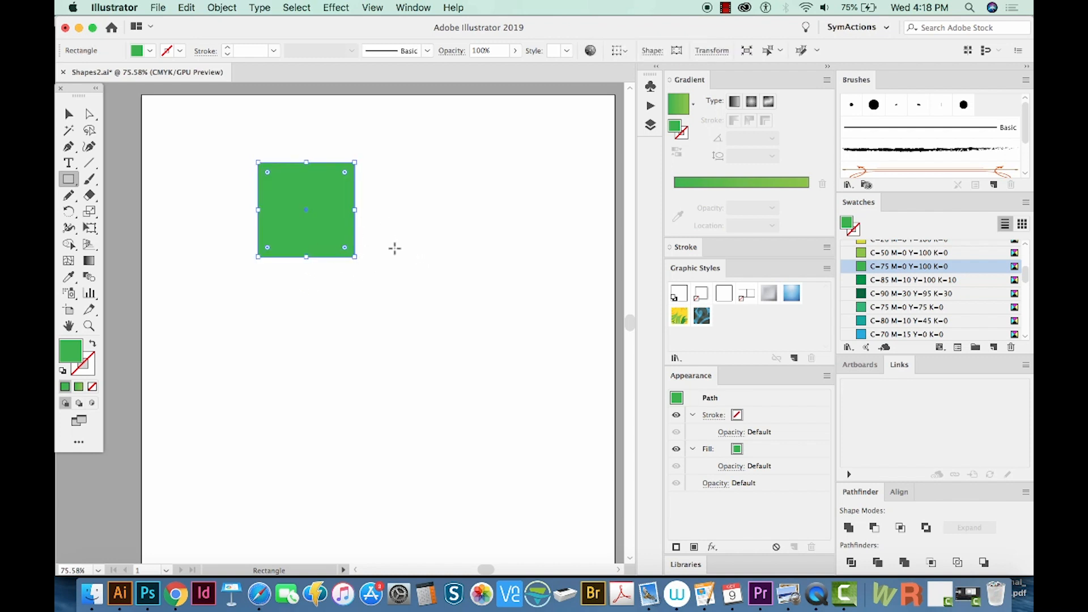
Draw a green circle beside the square, and delete both shapes together.
key("l")
left_click_drag(367, 195, 491, 322)
key("v")
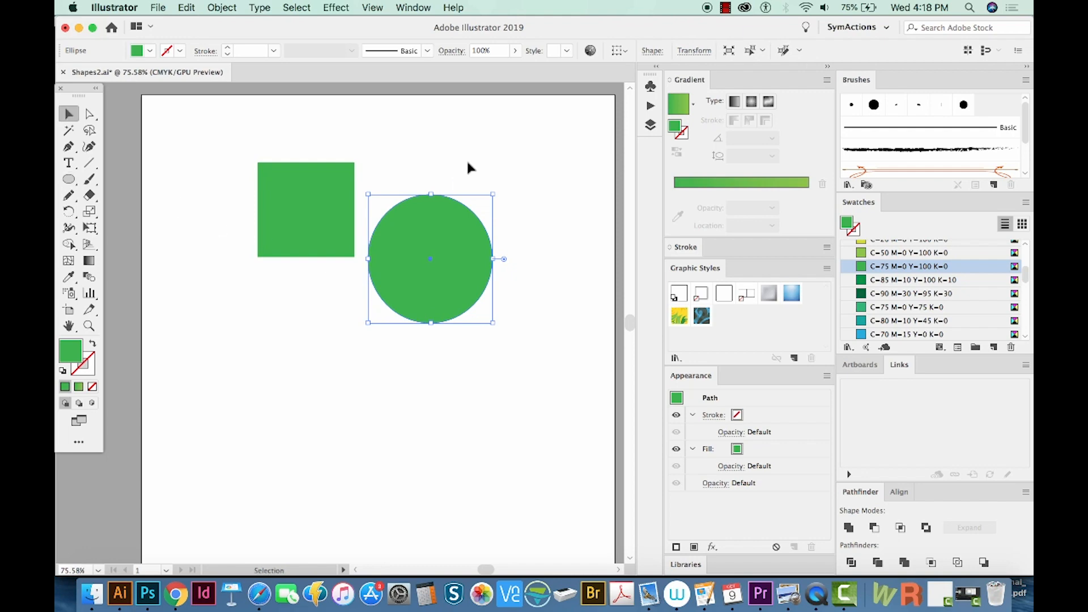
left_click(293, 251, "shift")
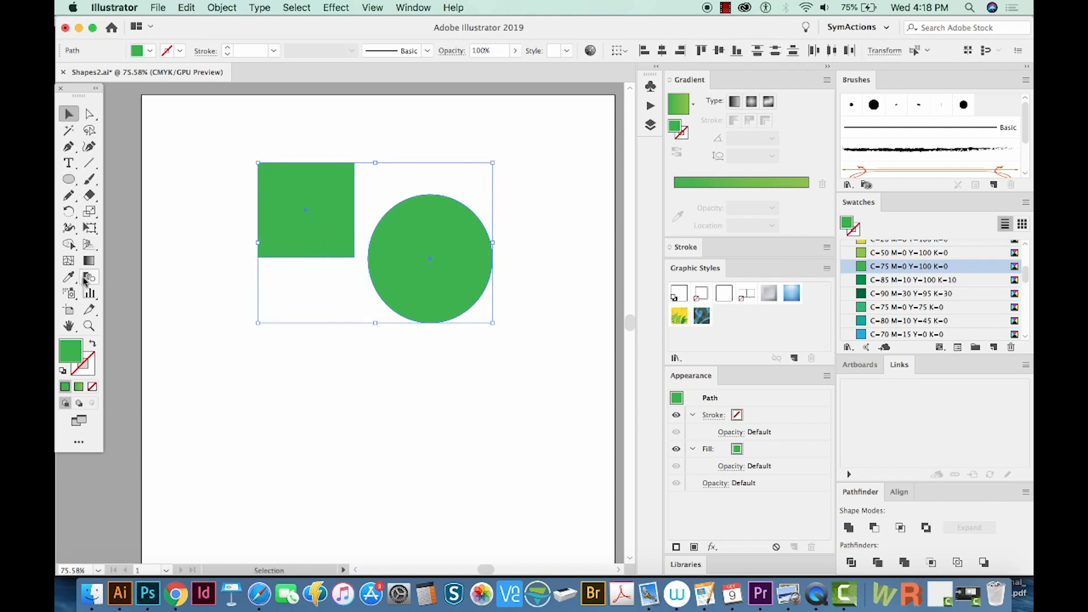
key("Delete")
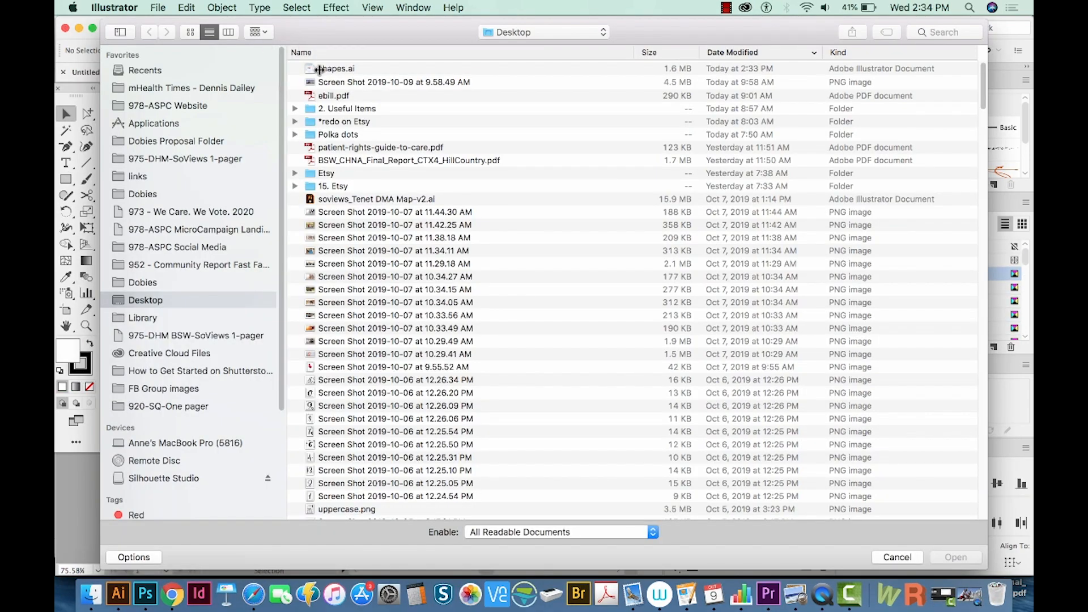
Open shapes.ai from the Desktop and copy its four shapes into the blank Untitled-5 document.
double_click(326, 69)
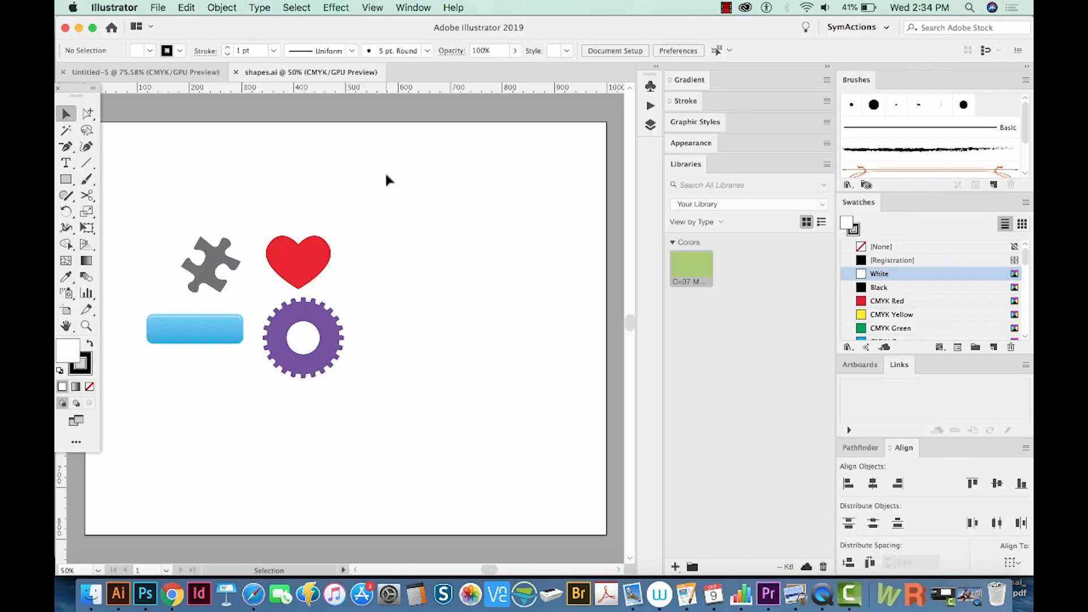
left_click_drag(136, 385, 136, 386)
key("super+c")
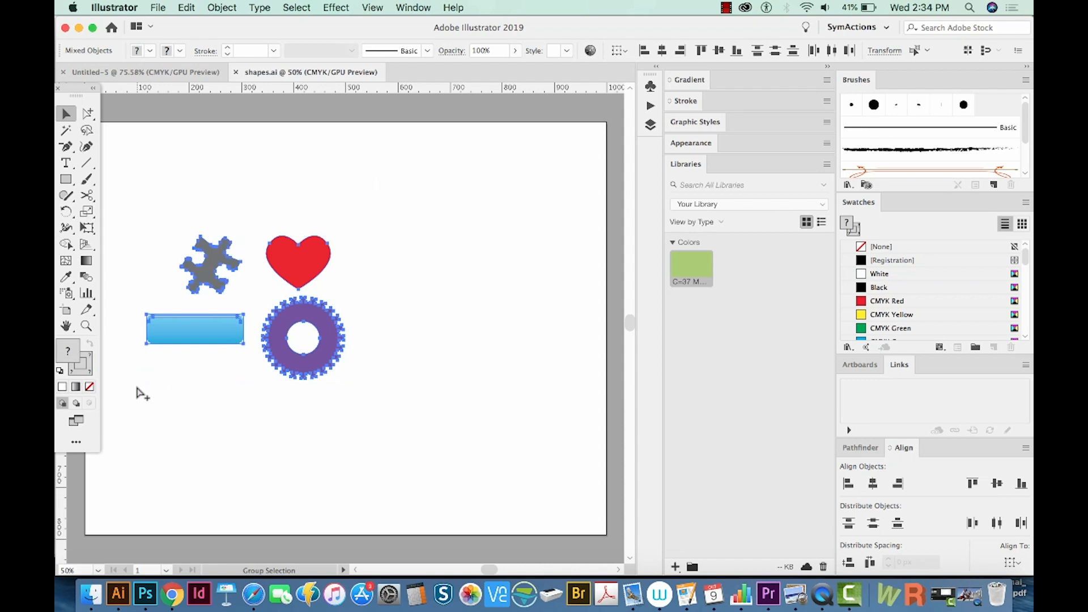
key("super+w")
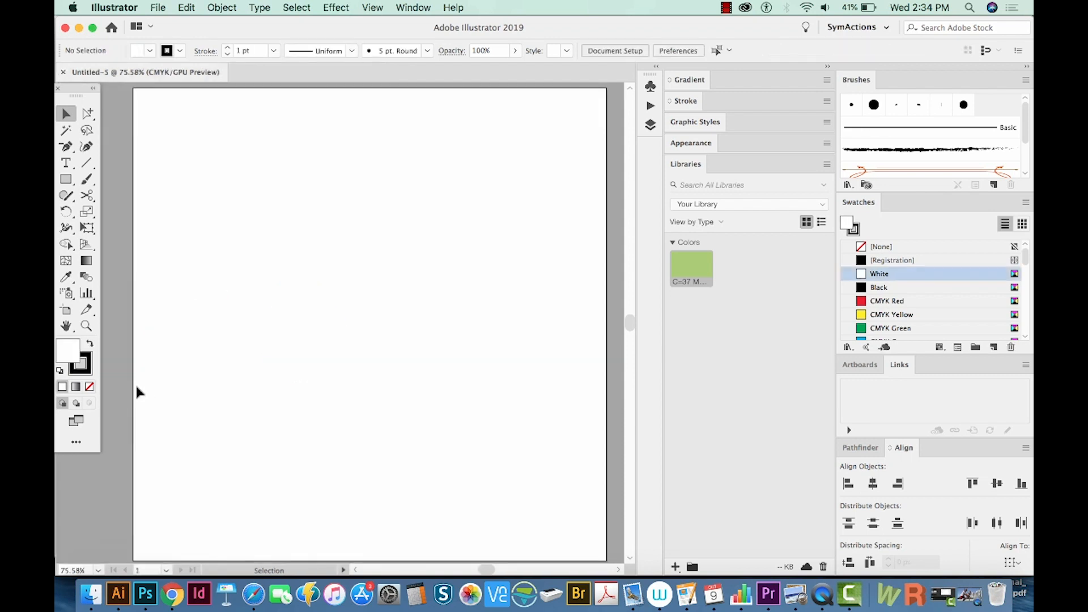
key("super+v")
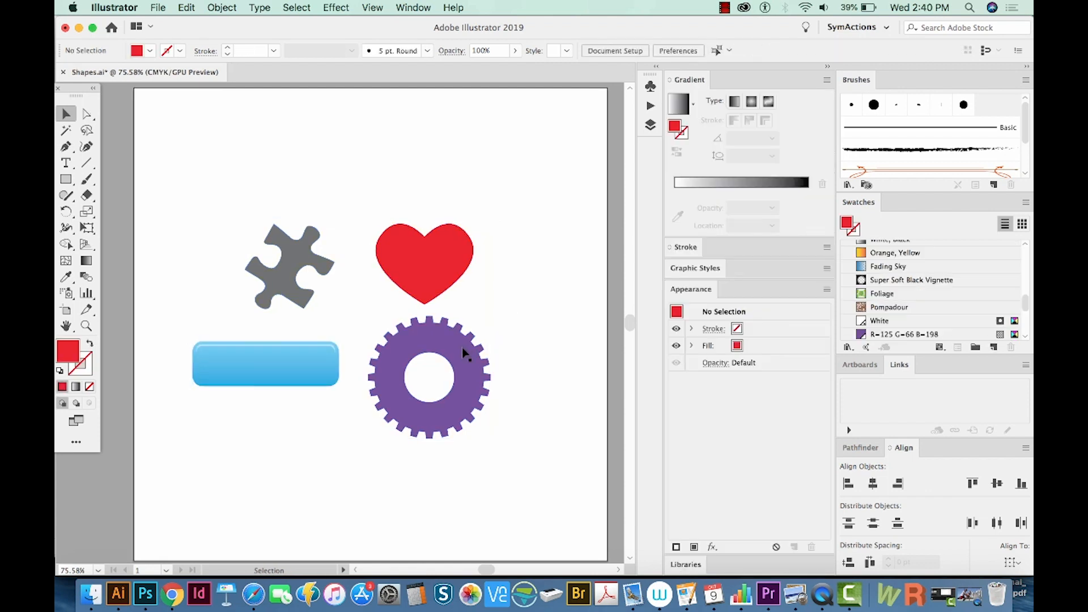
Fill the purple gear with a linear white-to-black gradient using the Gradient tool.
left_click(462, 348)
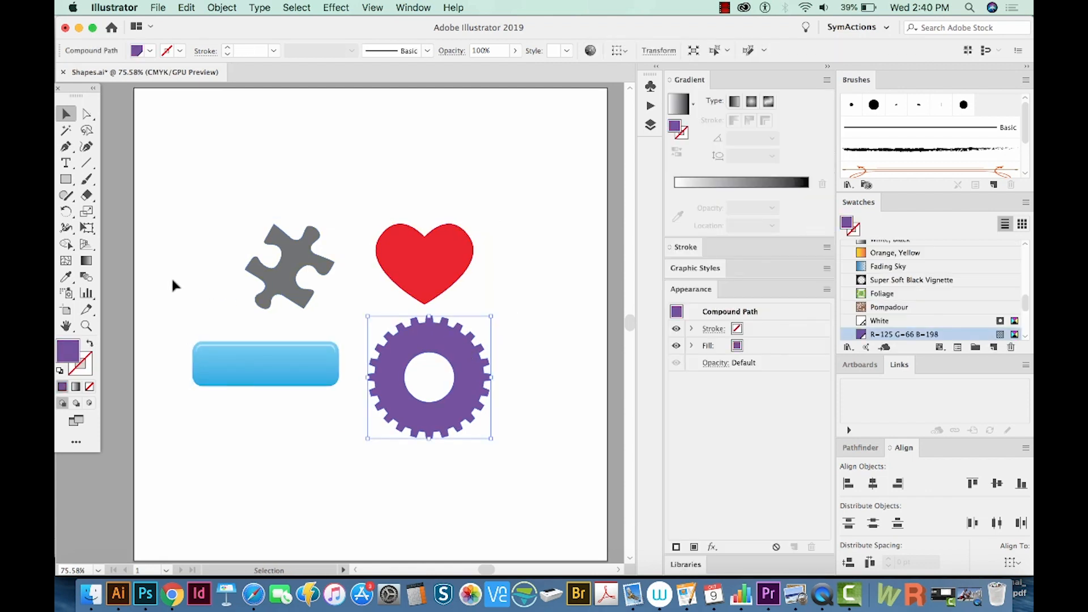
left_click(86, 262)
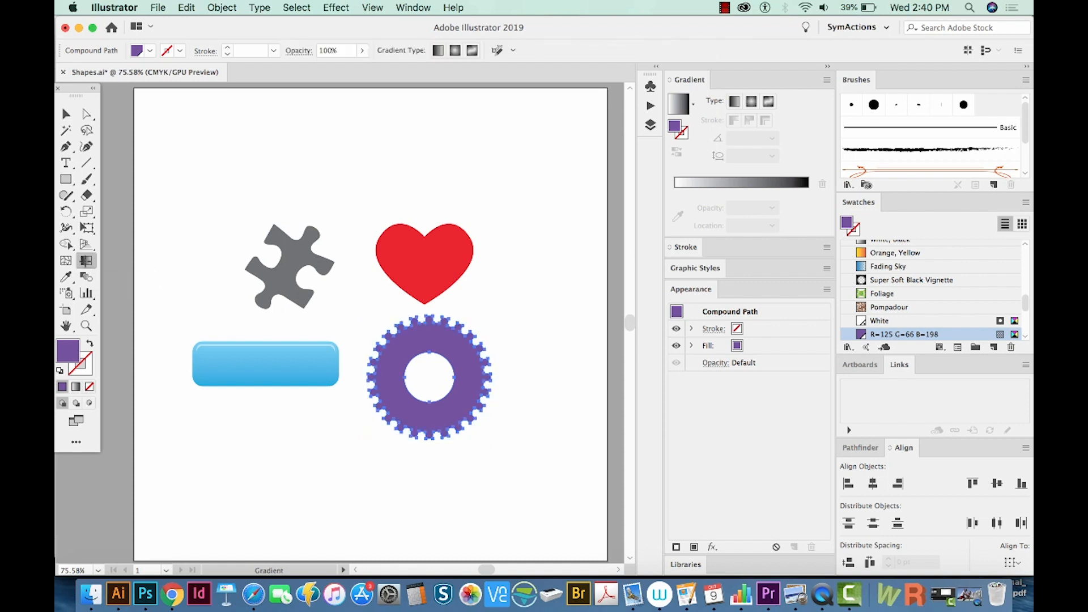
left_click(445, 340)
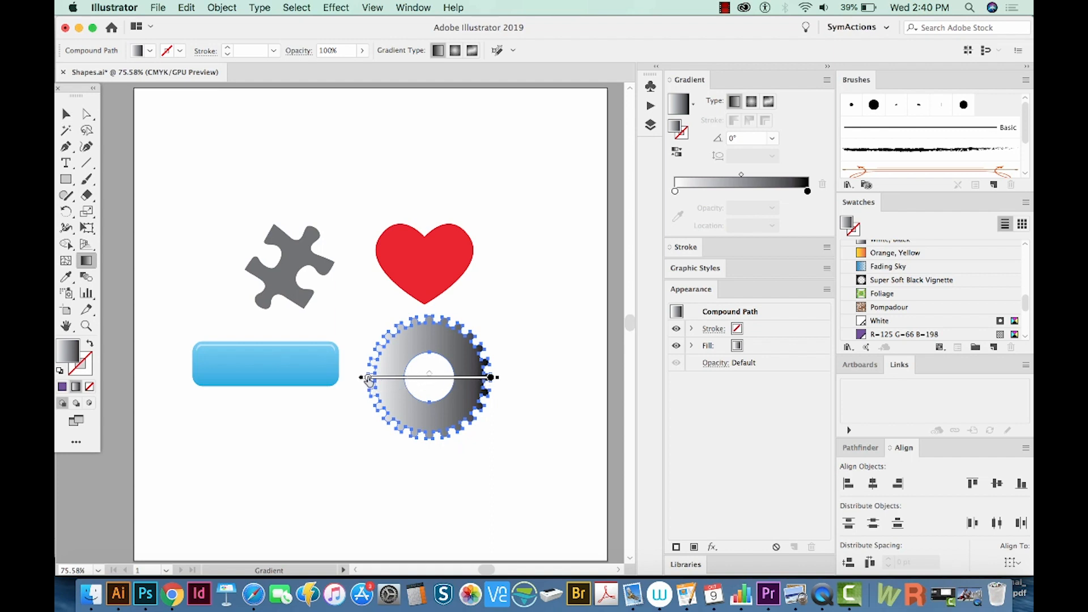
Rotate the gear's gradient to about 22° and stretch its black end well beyond the gear's edge.
mouse_move(368, 377)
left_mouse_down()
mouse_move(448, 377)
mouse_move(370, 378)
mouse_move(356, 388)
left_mouse_up()
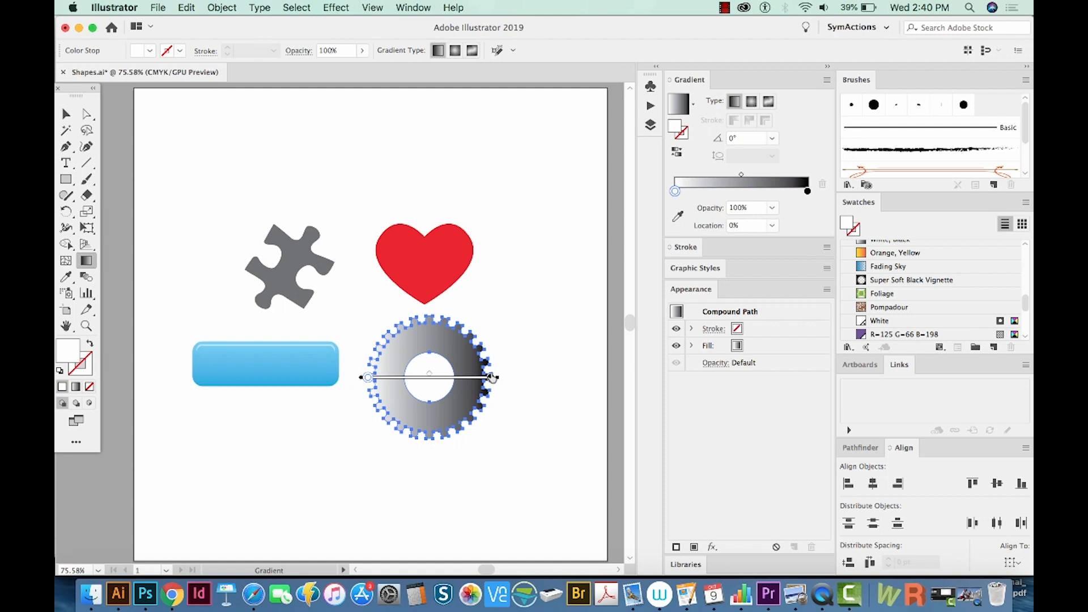
mouse_move(491, 378)
left_mouse_down()
mouse_move(421, 390)
mouse_move(502, 394)
left_mouse_up()
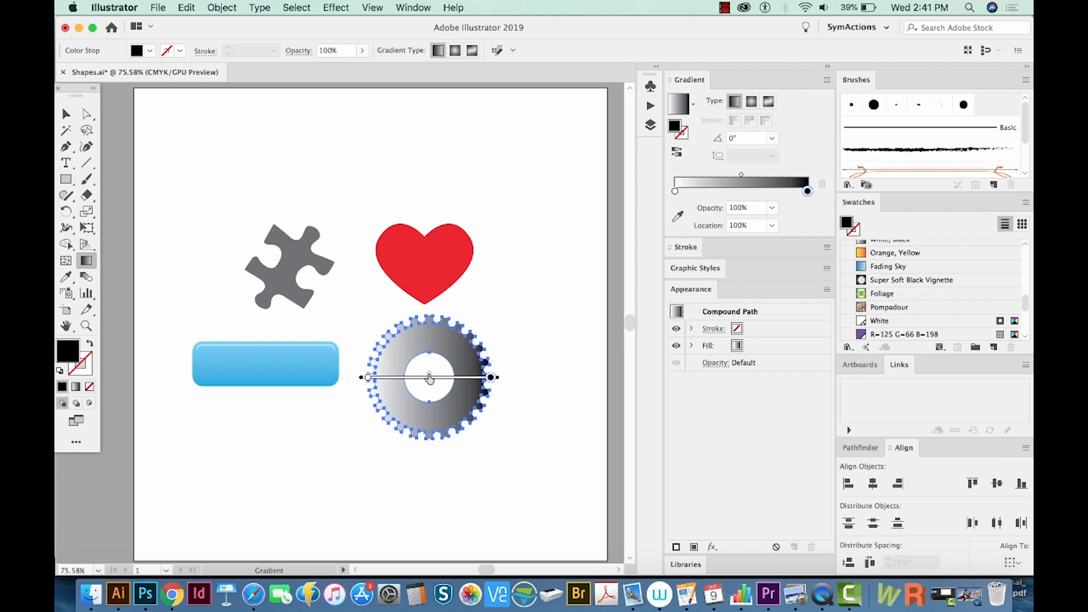
mouse_move(428, 375)
left_mouse_down()
mouse_move(390, 376)
mouse_move(459, 377)
mouse_move(416, 377)
mouse_move(428, 378)
left_mouse_up()
left_click_drag(501, 378, 480, 330)
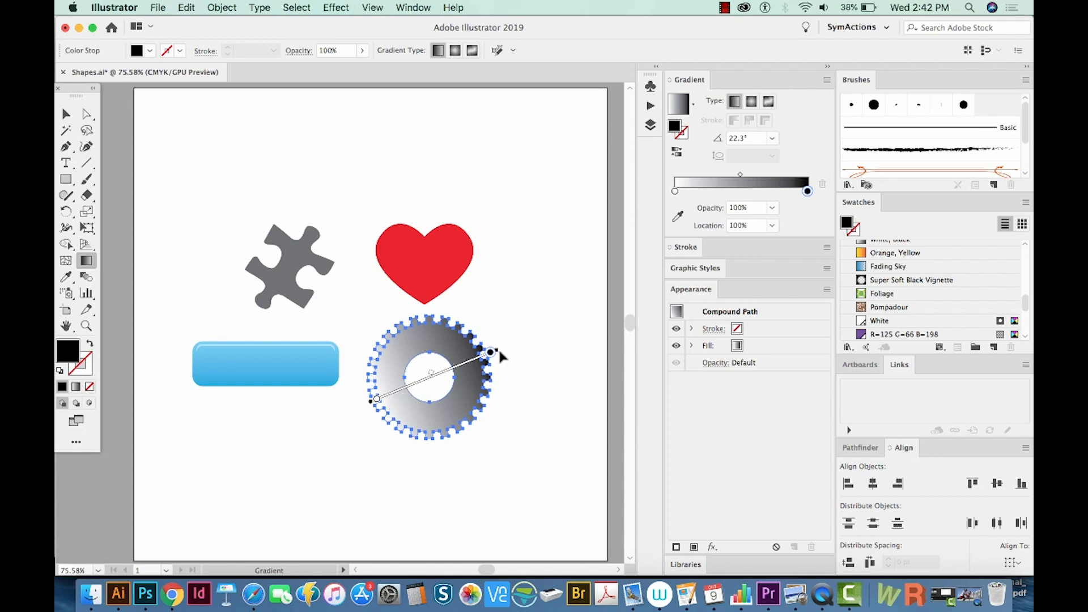
mouse_move(491, 351)
left_mouse_down()
mouse_move(529, 323)
mouse_move(575, 317)
mouse_move(549, 319)
mouse_move(556, 311)
mouse_move(558, 325)
mouse_move(538, 338)
mouse_move(428, 377)
mouse_move(552, 331)
left_mouse_up()
Set the gradient's white starting color stop to the CMYK Red swatch.
left_click(377, 399)
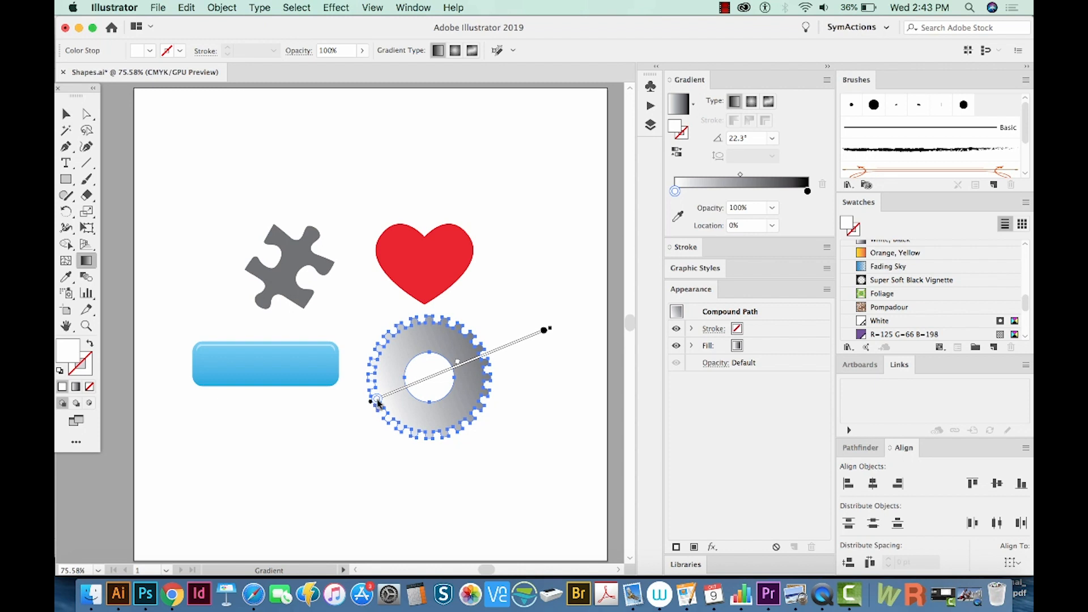
left_click_drag(1025, 303, 1026, 251)
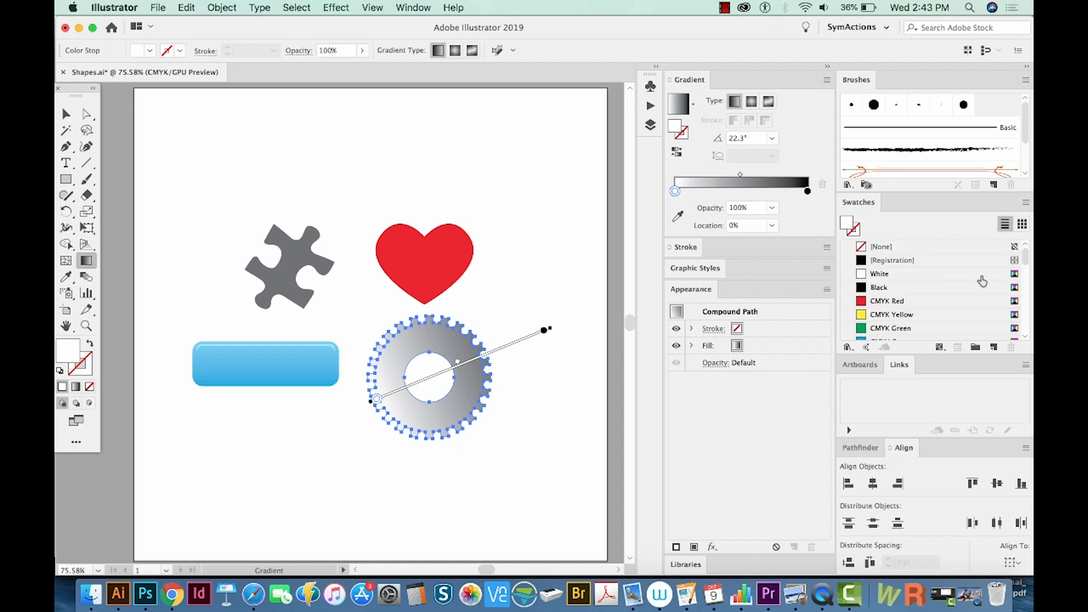
left_click(899, 305)
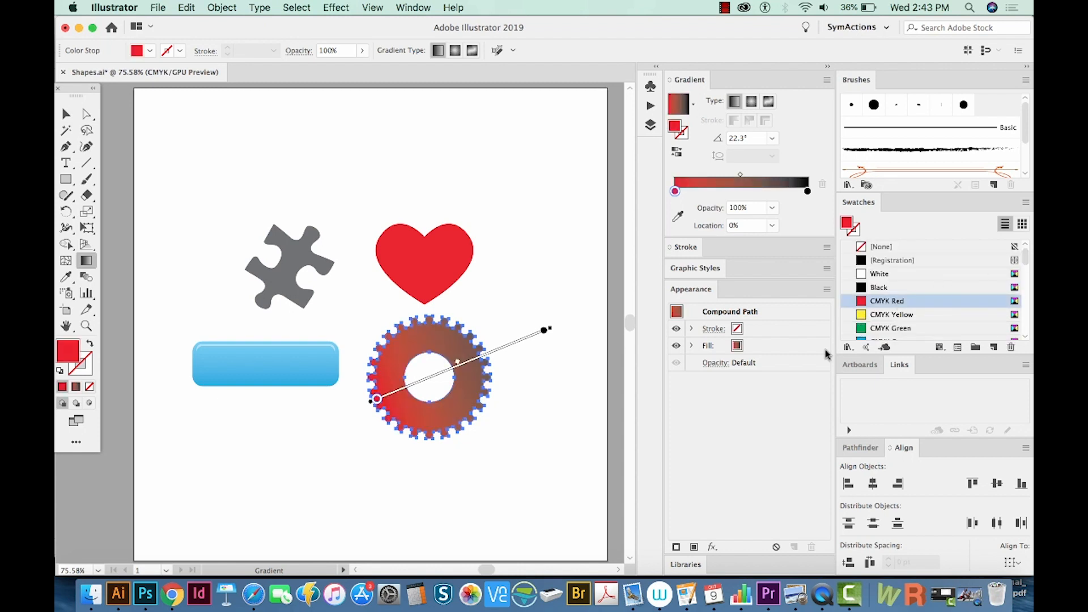
Mix an orange-brown for the starting color stop with C at 23% and M at 66%.
double_click(376, 399)
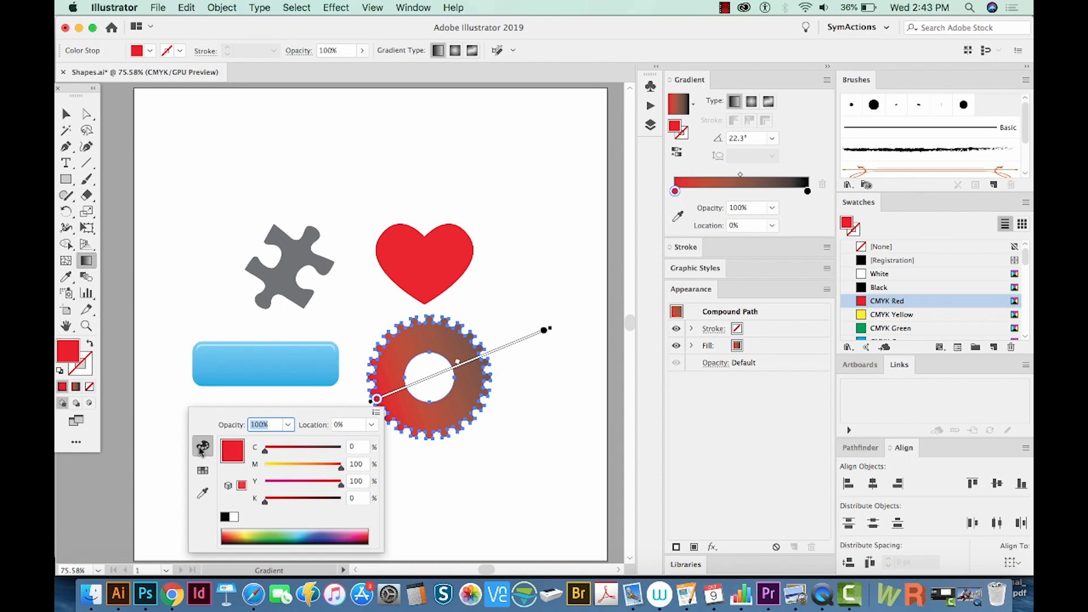
left_click_drag(265, 449, 282, 449)
left_click_drag(341, 468, 315, 468)
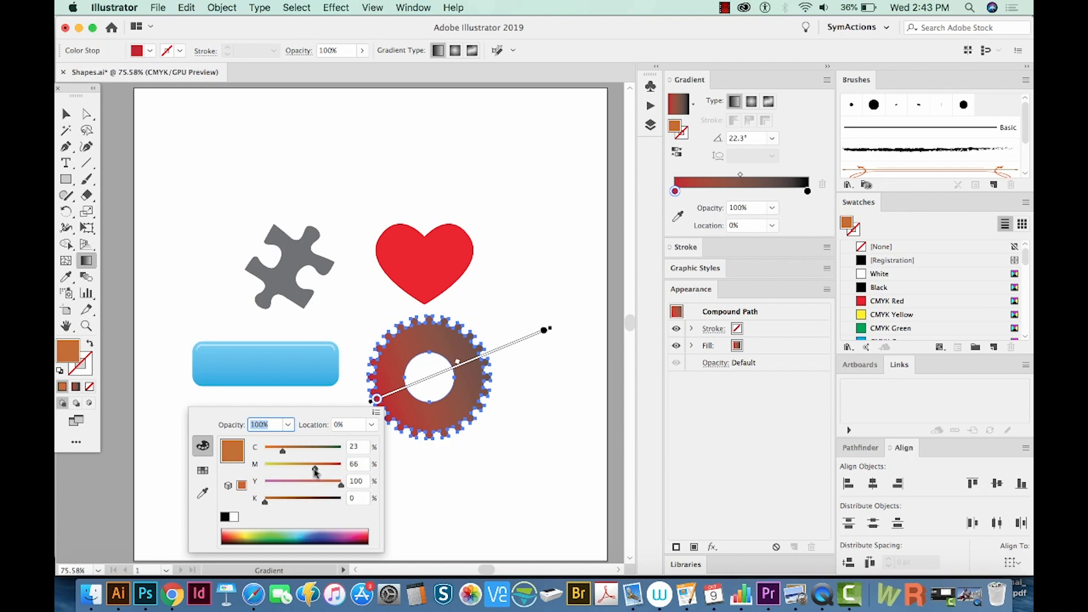
Try the green C=75 M=0 Y=75 K=0 swatch on the starting stop, and replace it with red sampled from the heart.
left_click(202, 473)
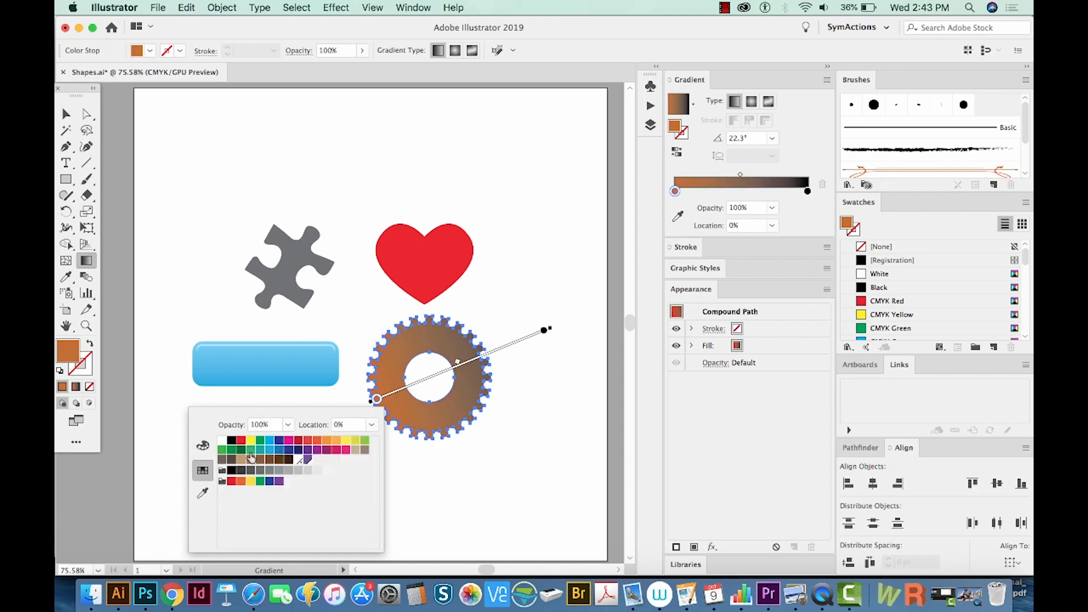
left_click(250, 449)
left_click(202, 495)
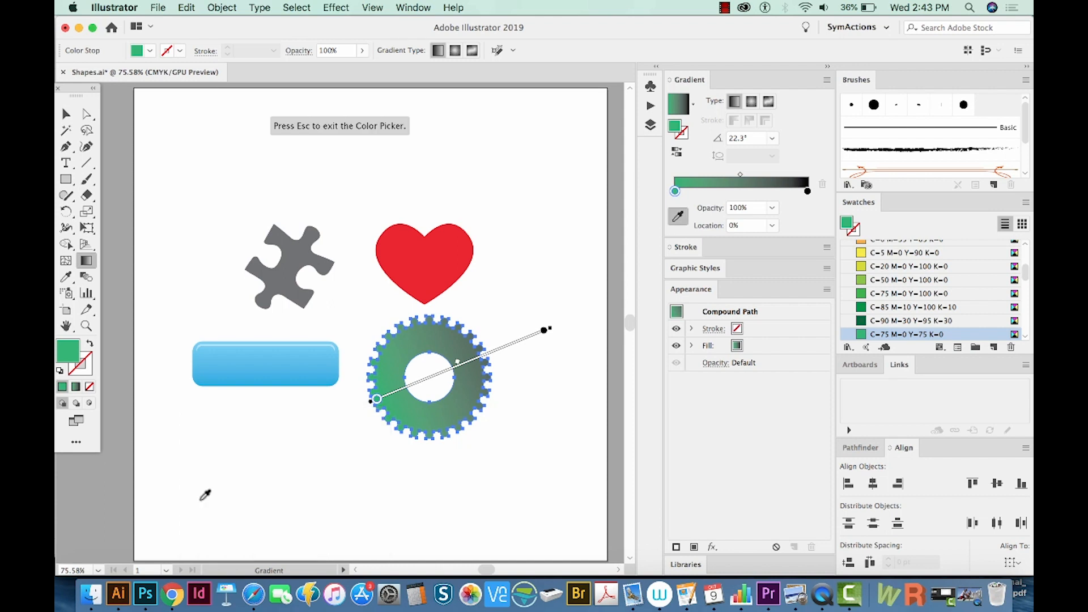
left_click(407, 238)
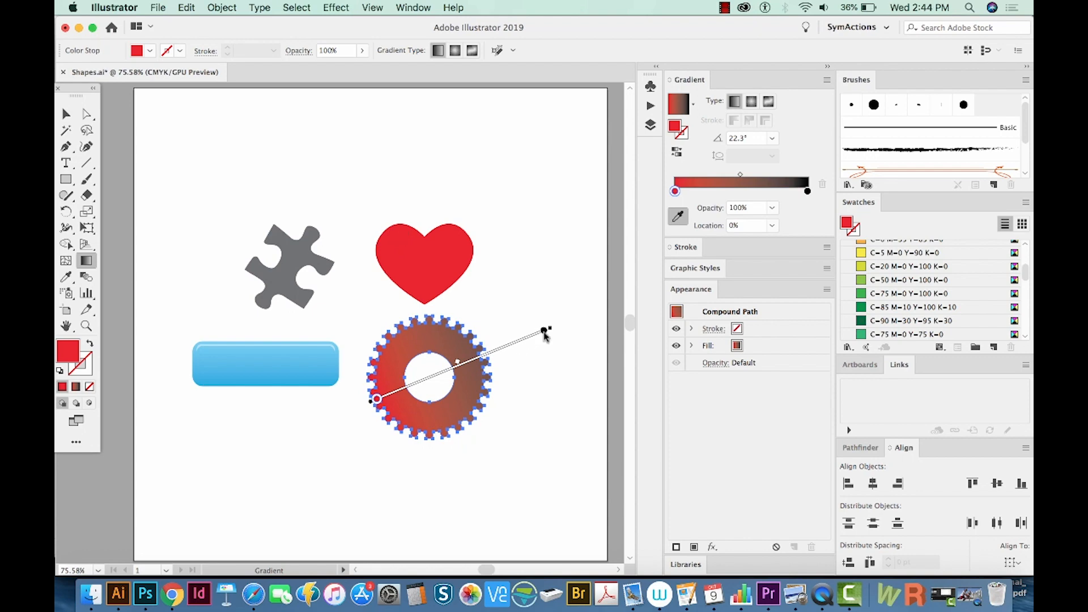
Set the black end stop to the orange C=0 M=35 Y=85 K=0 swatch and move it inward to about 55%.
double_click(544, 331)
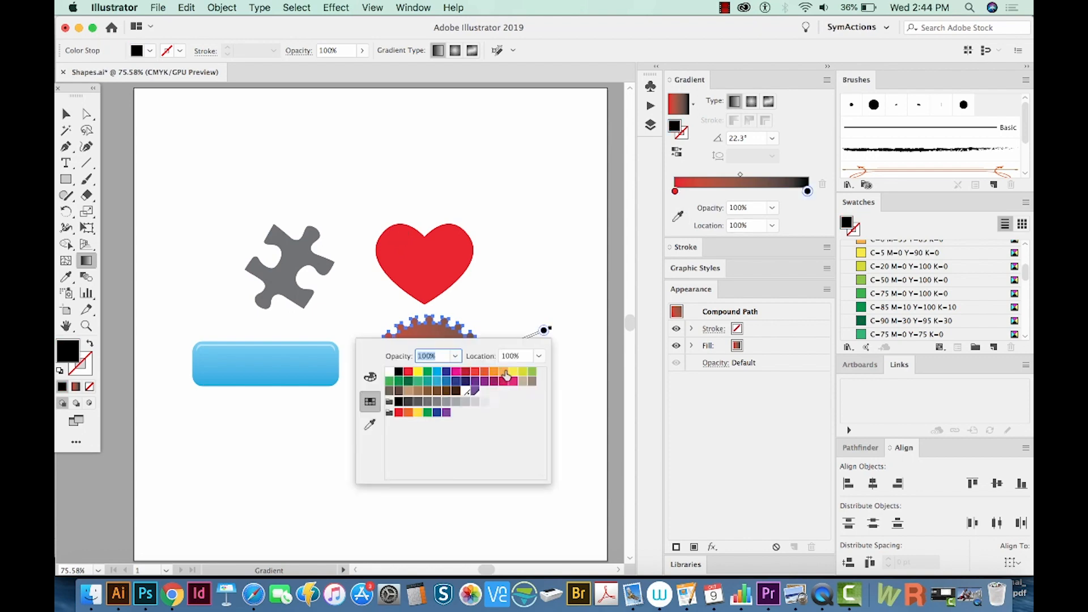
left_click(505, 374)
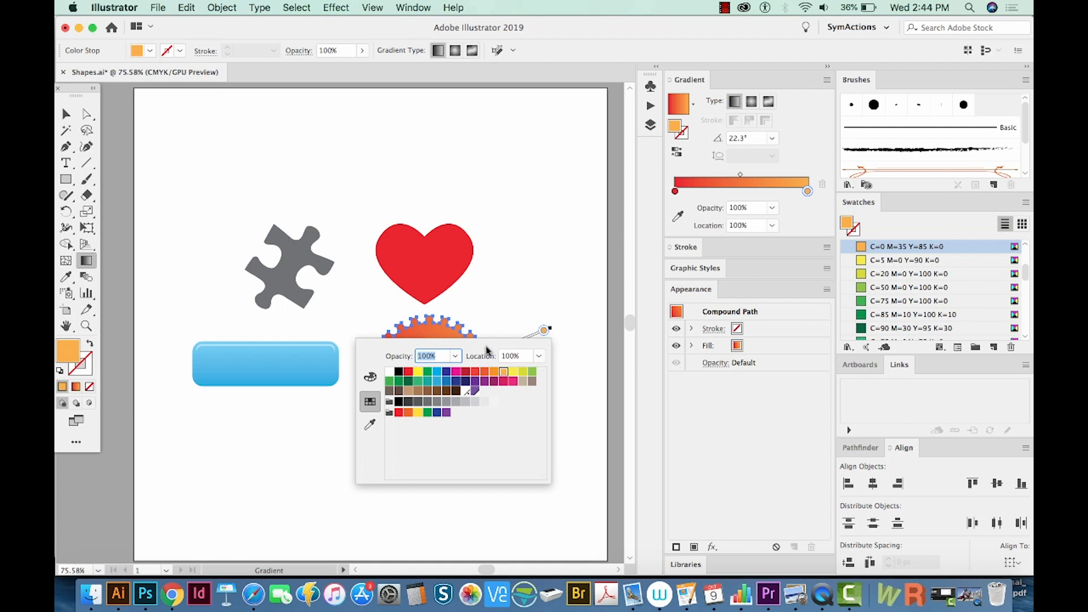
left_click(544, 332)
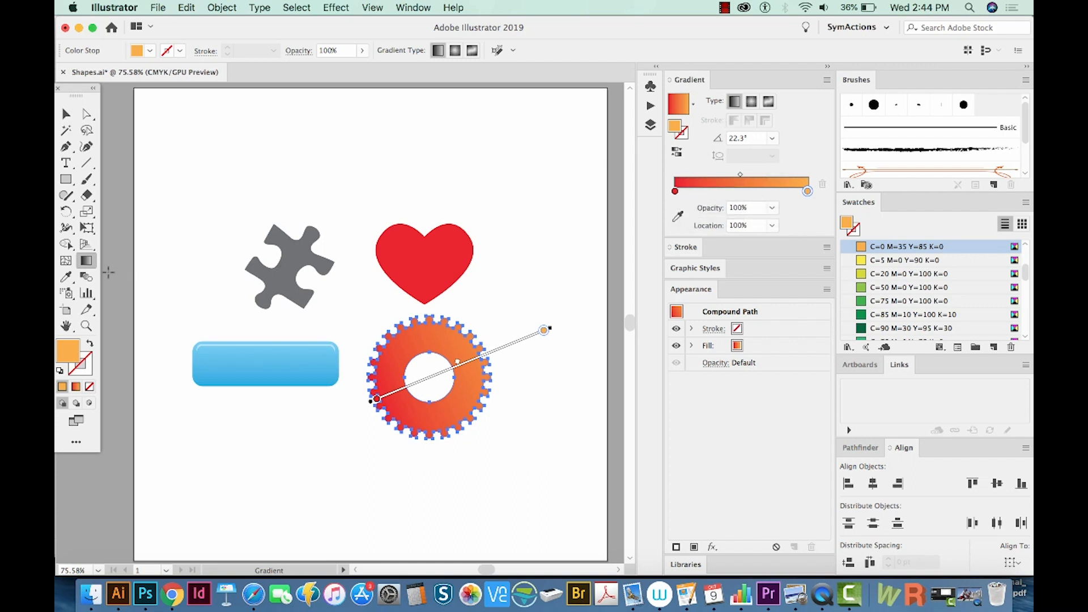
left_click_drag(544, 329, 473, 370)
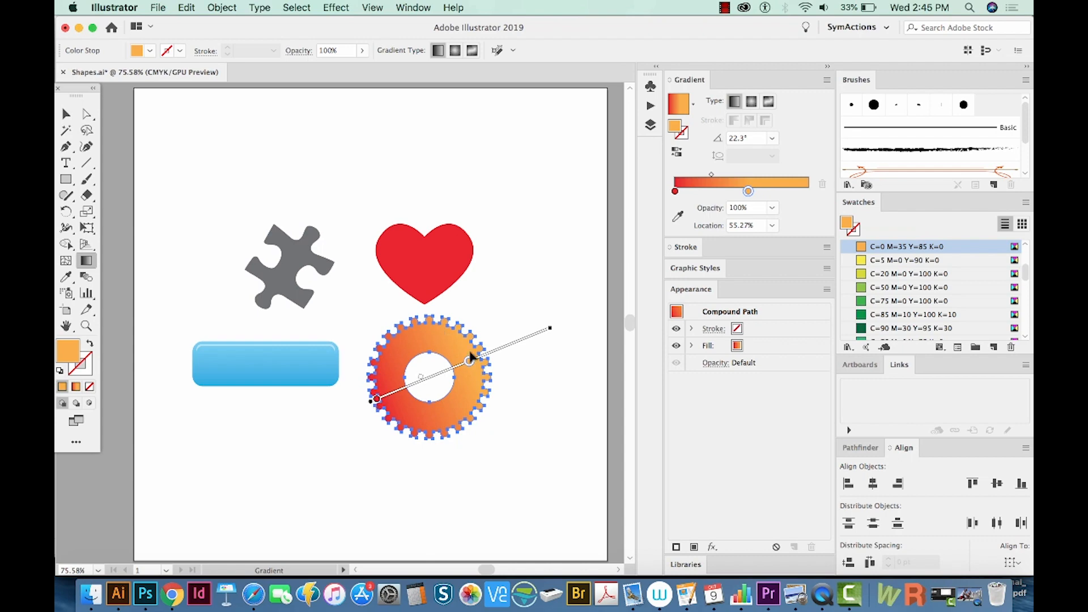
Change the gear's gradient to radial and move the red stop outward to about 43%, with the orange stop near the outer edge.
left_click(751, 102)
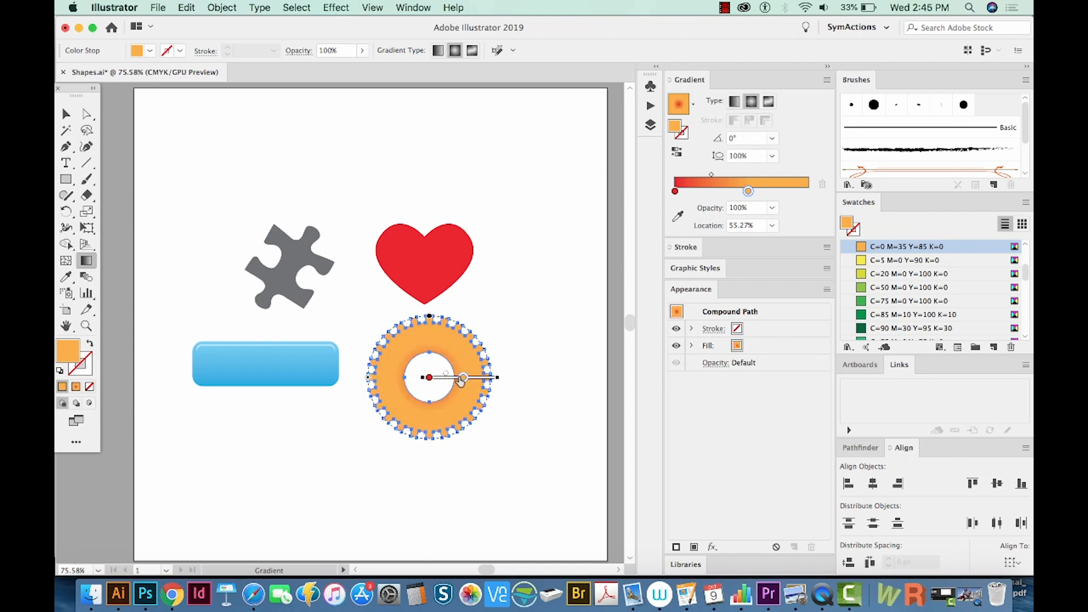
mouse_move(464, 378)
left_mouse_down()
mouse_move(482, 377)
mouse_move(432, 383)
mouse_move(456, 383)
left_mouse_up()
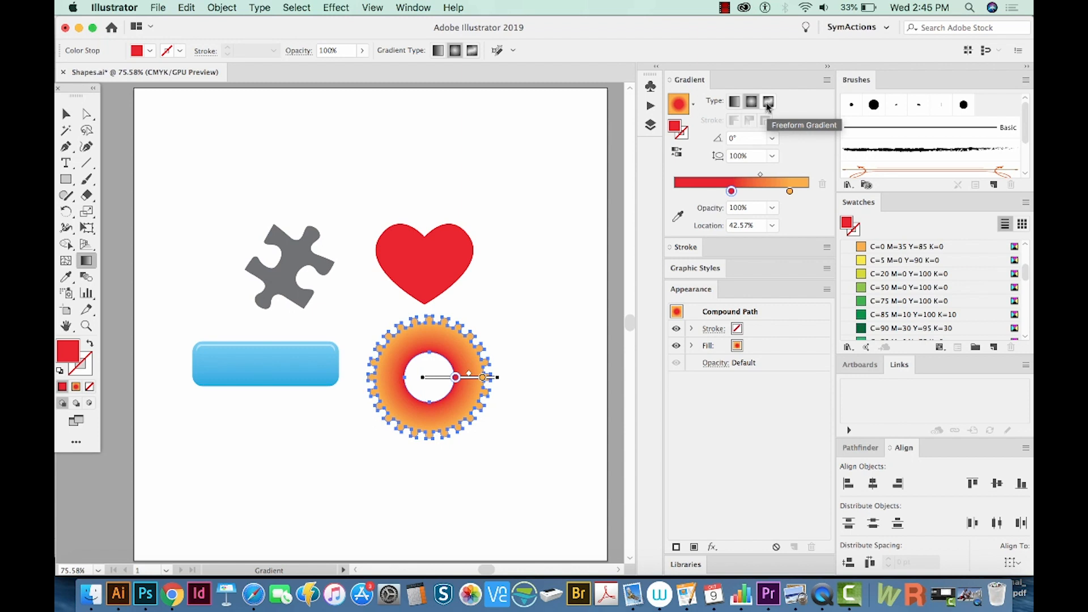
left_click(767, 105)
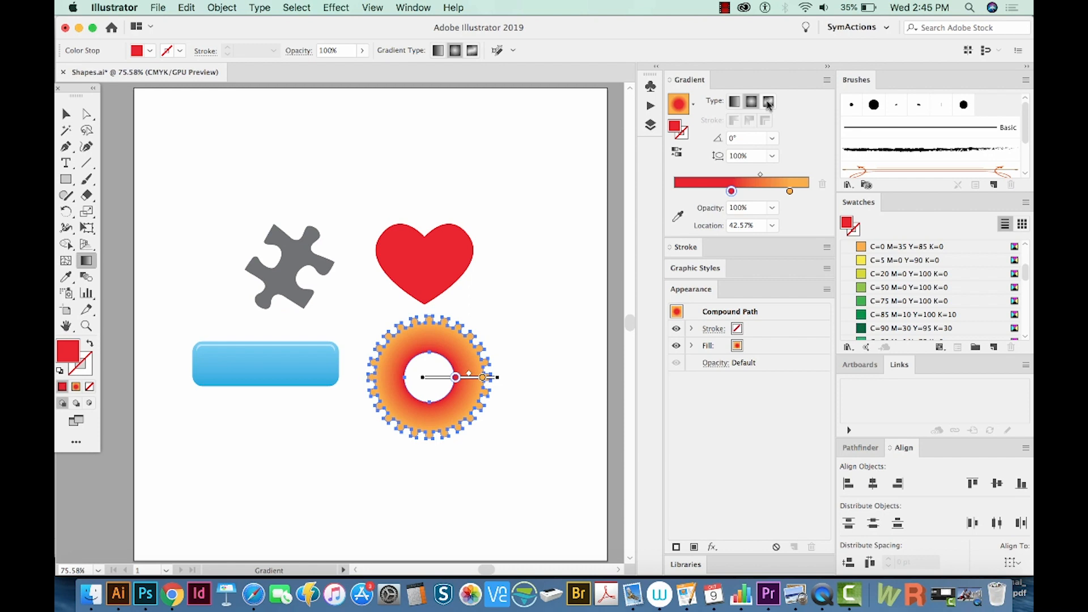
Change the gear's gradient back to linear and set its angle to 45°.
left_click(734, 103)
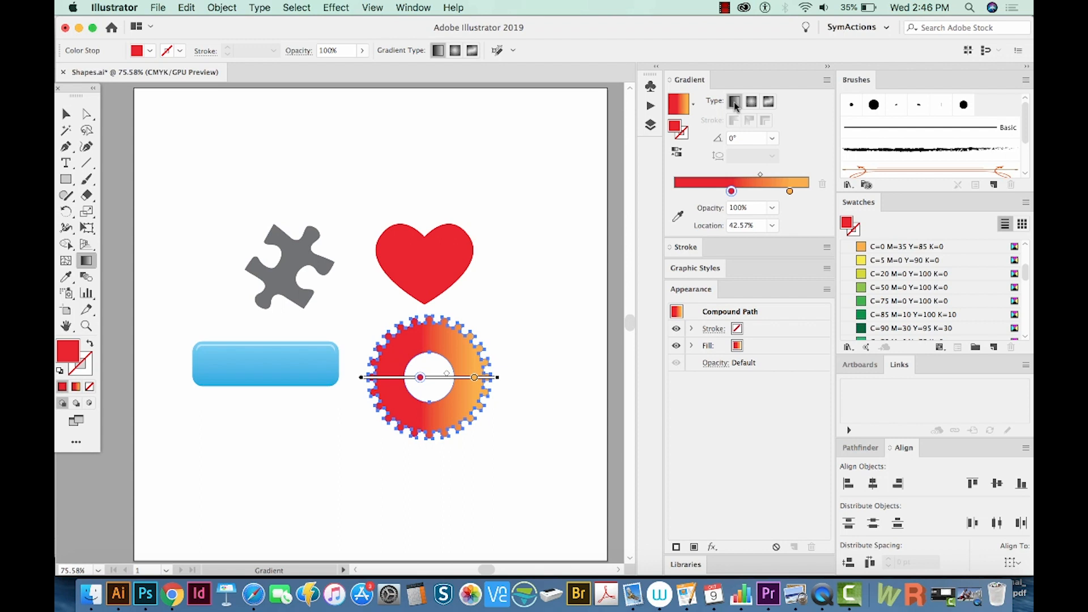
left_click(748, 133)
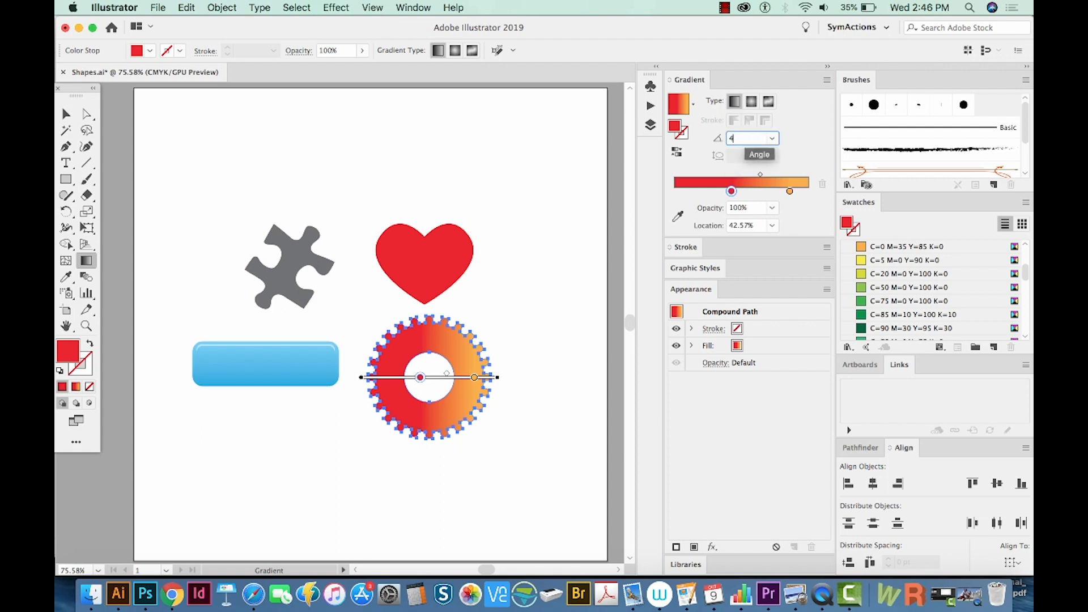
key("Tab")
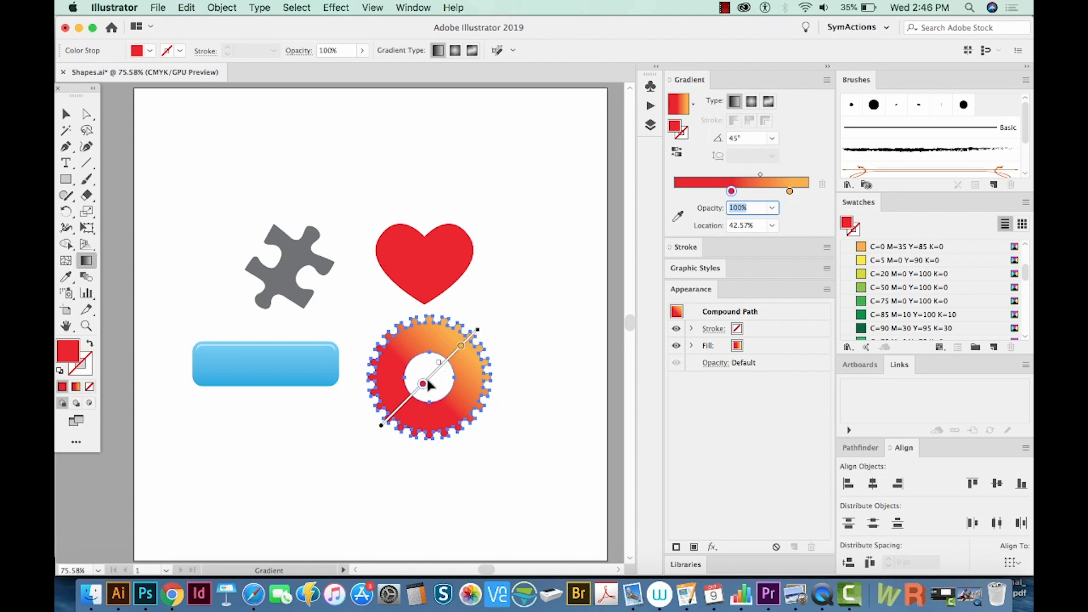
Rotate the gradient freehand on the gear to about 36° and move the red stop to 0%.
mouse_move(480, 324)
left_mouse_down()
mouse_move(503, 388)
mouse_move(504, 362)
left_mouse_up()
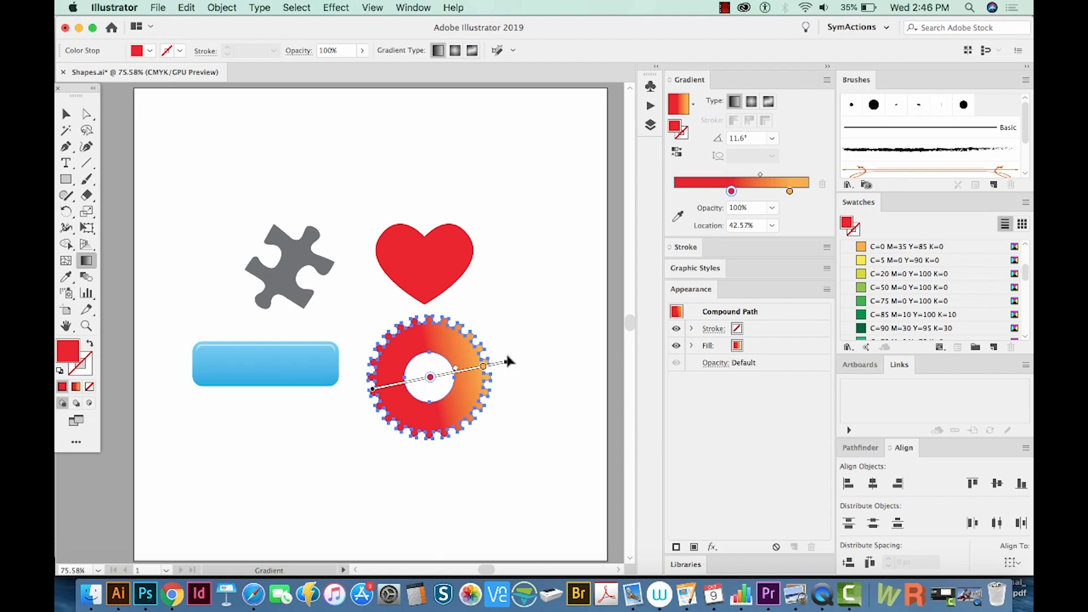
left_click_drag(507, 360, 498, 330)
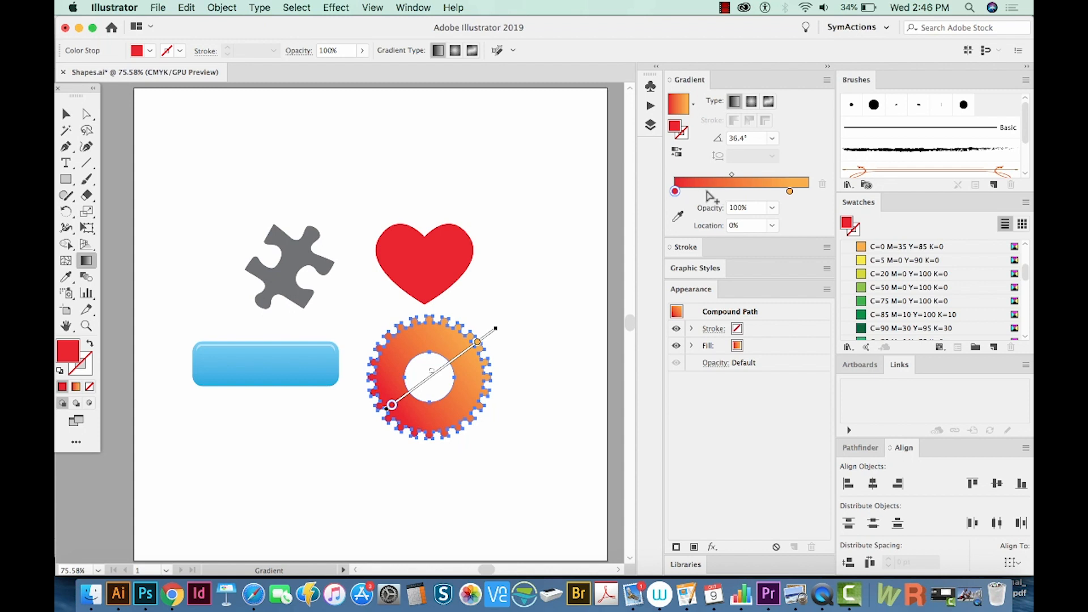
Add a CMYK Yellow color stop to the gradient at about 23%, between the red and orange stops.
left_click(706, 192)
double_click(705, 192)
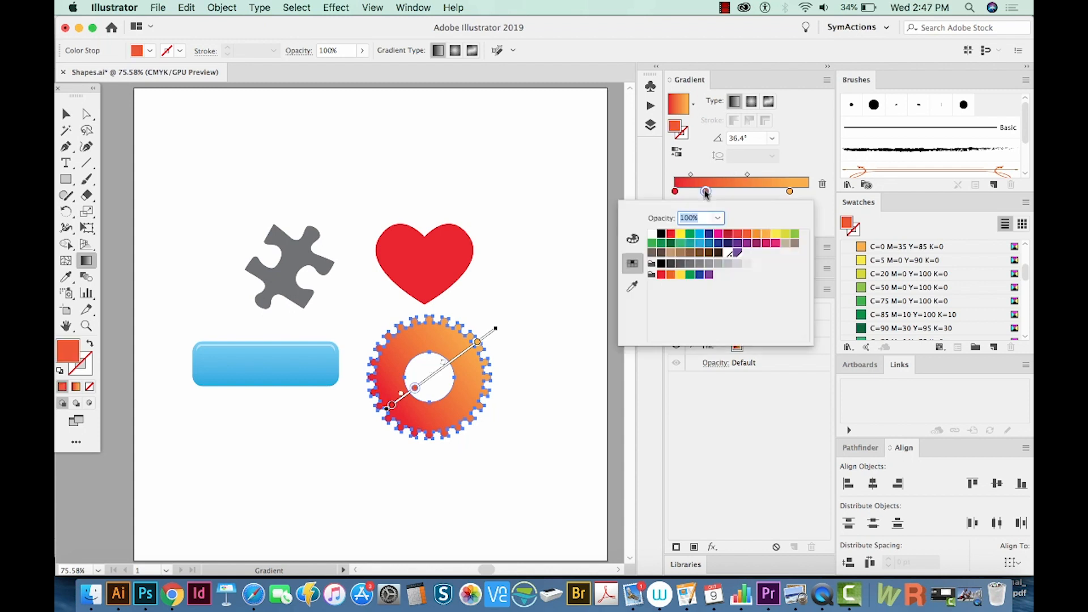
left_click(681, 235)
left_click(681, 235)
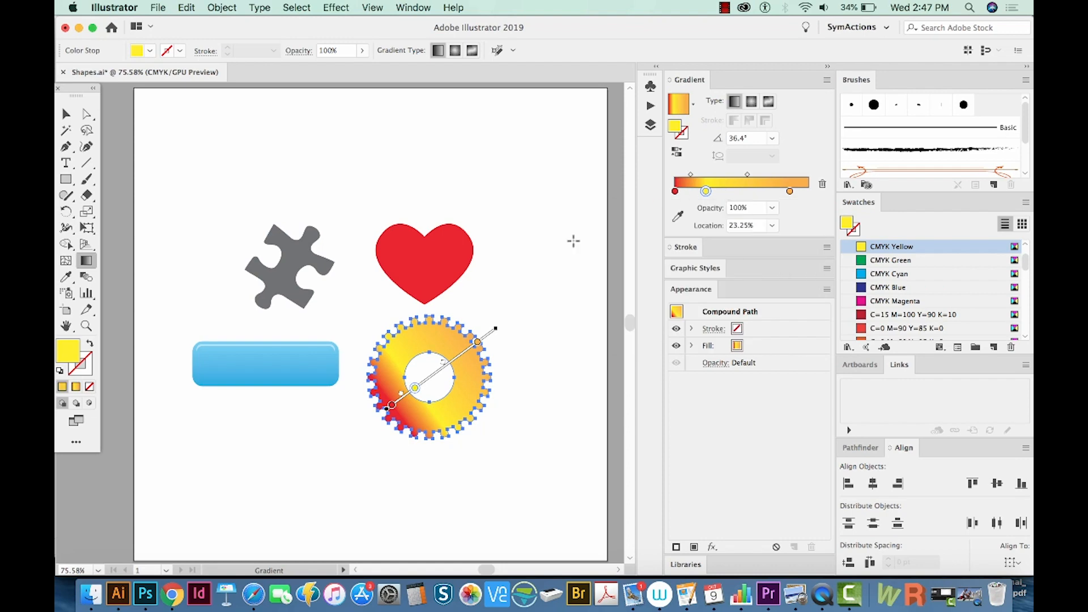
Add a C=50 M=0 Y=100 K=0 green color stop to the gear's gradient, then shift it to about 52% and the orange stop to about 79%.
left_click(454, 360)
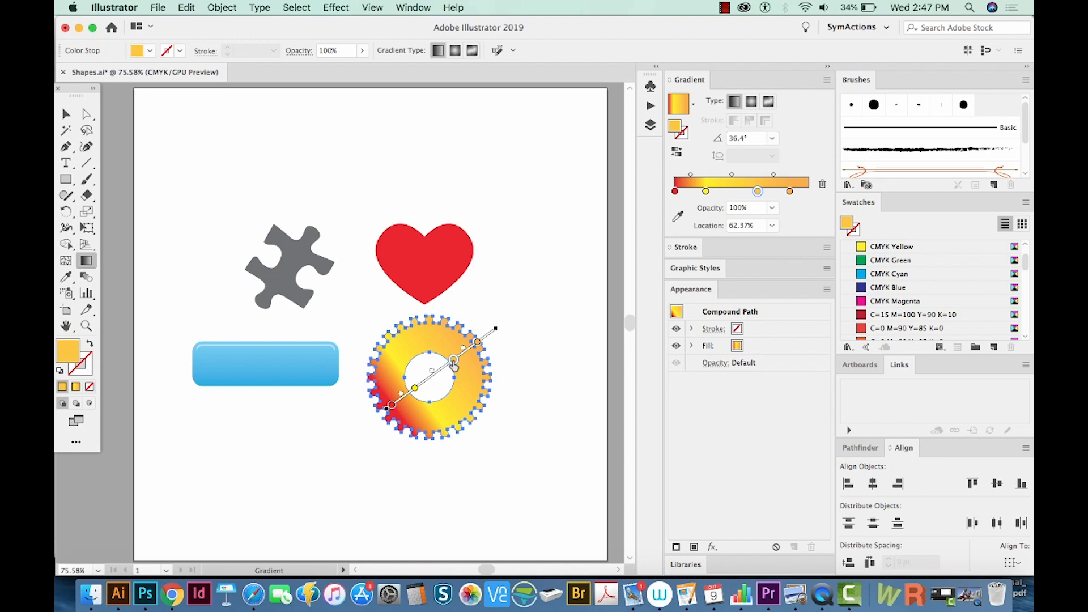
double_click(454, 361)
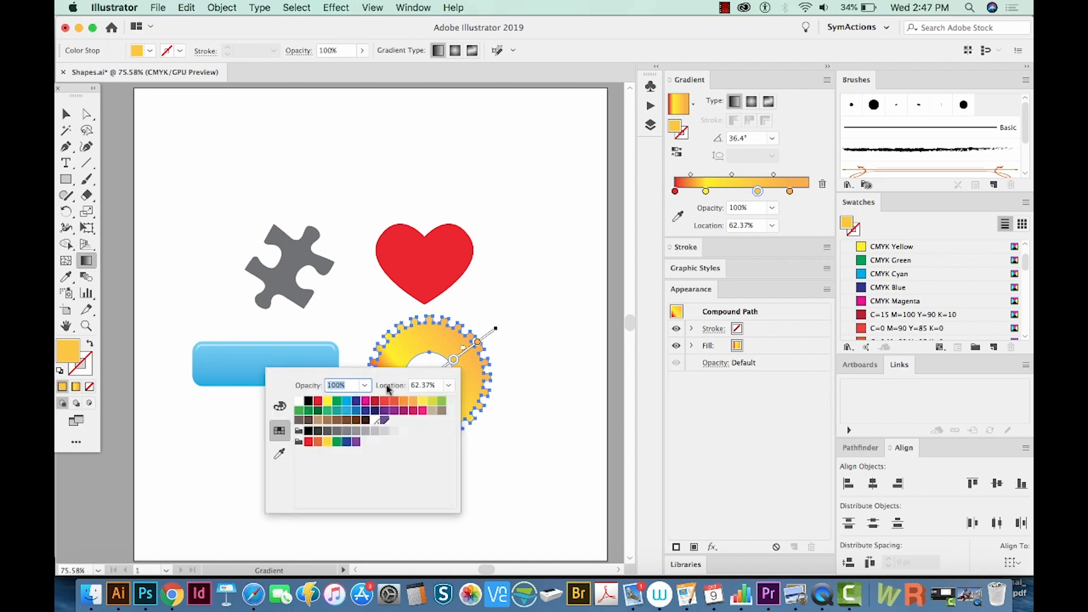
left_click(445, 403)
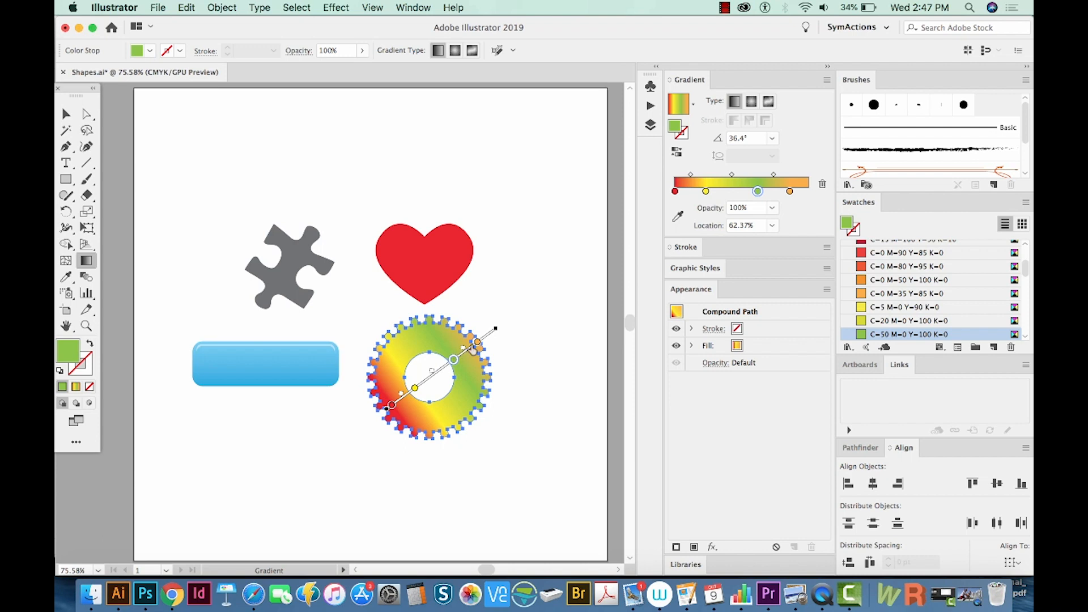
left_click_drag(478, 342, 443, 369)
left_click_drag(761, 226, 719, 227)
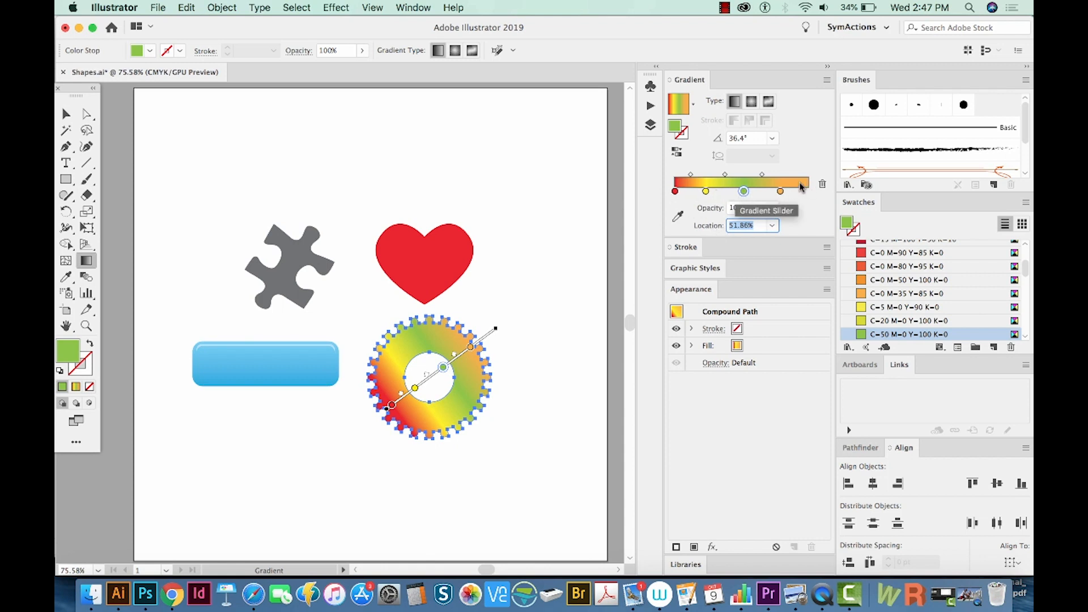
Set the green color stop's location in the gear's gradient to exactly 50%.
left_click(743, 193)
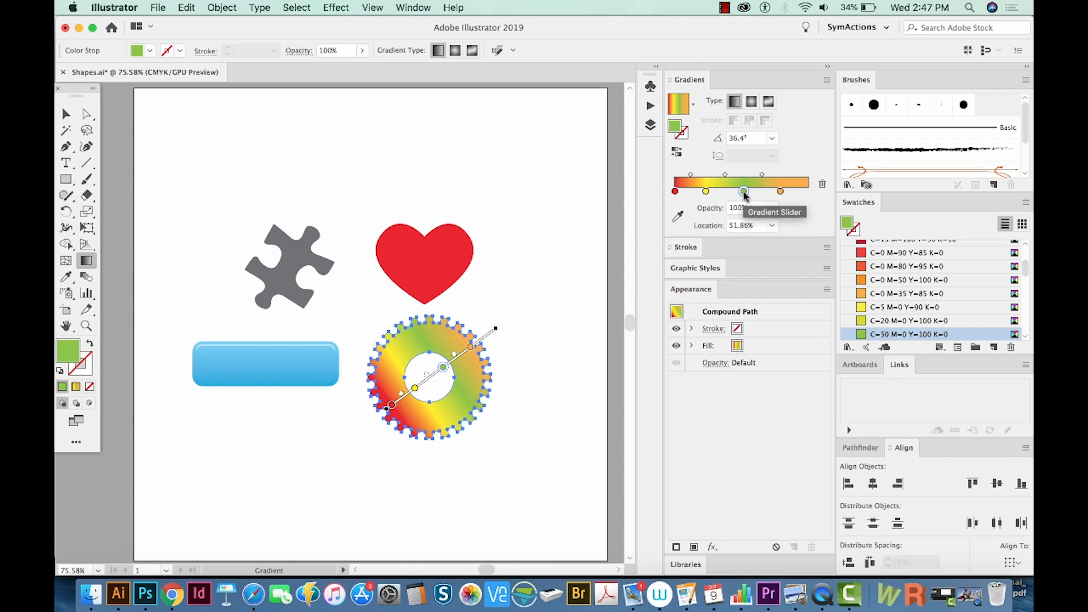
left_click(755, 223)
type("50")
key("Return")
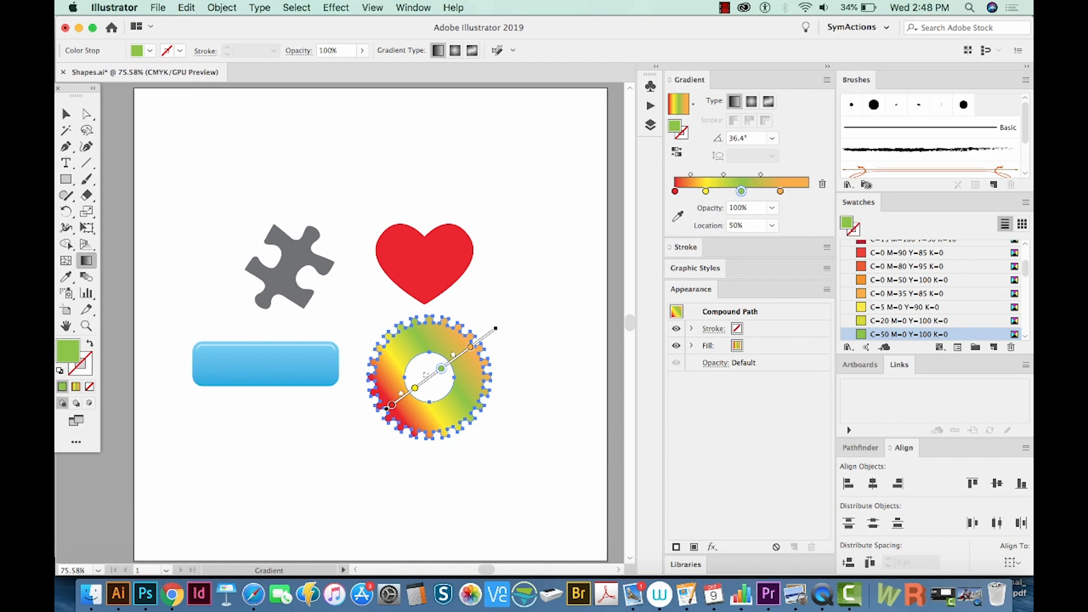
Set the location of the gradient's orange stop to 75% and the yellow stop to 25%.
left_click(780, 192)
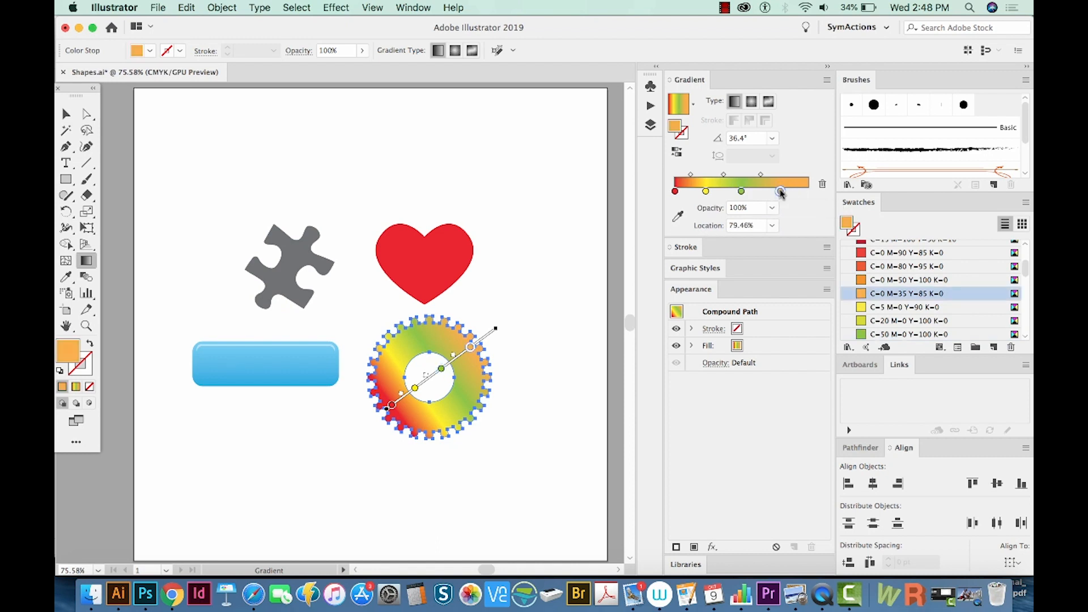
left_click(753, 225)
type("75")
key("Return")
left_click(705, 191)
left_click(741, 226)
type("25")
key("Return")
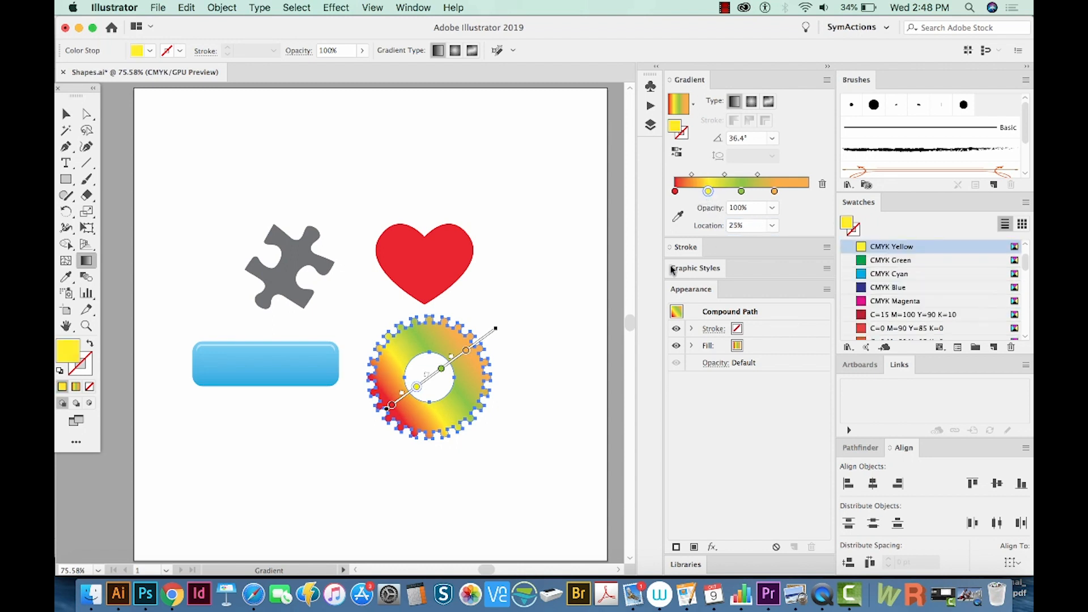
Reverse the gear's gradient so it runs from orange to red, and slide the gradient line toward the gear's lower left.
left_click(677, 153)
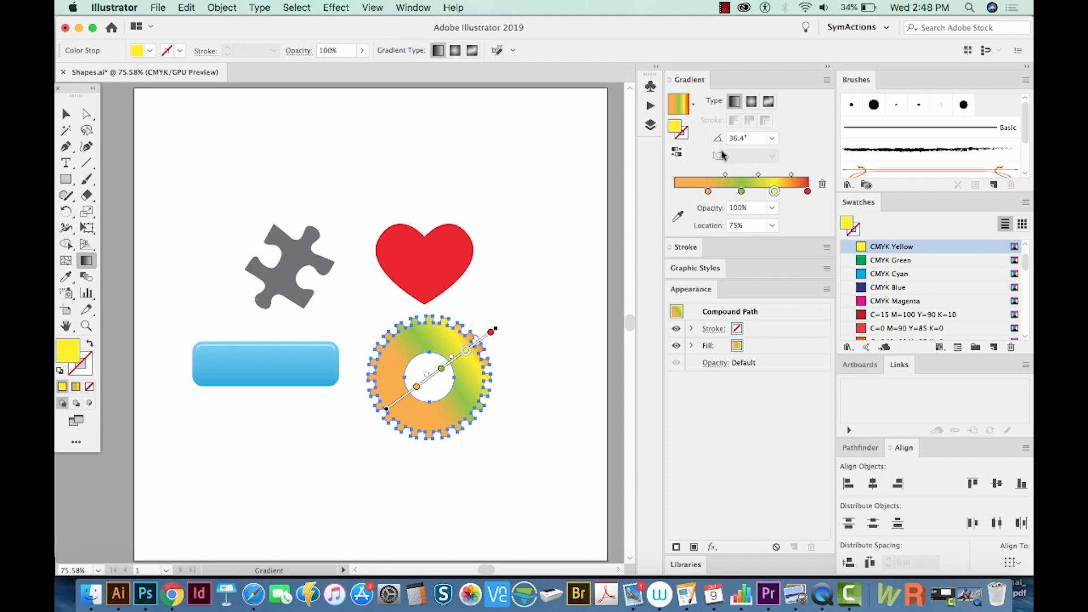
left_click(676, 155)
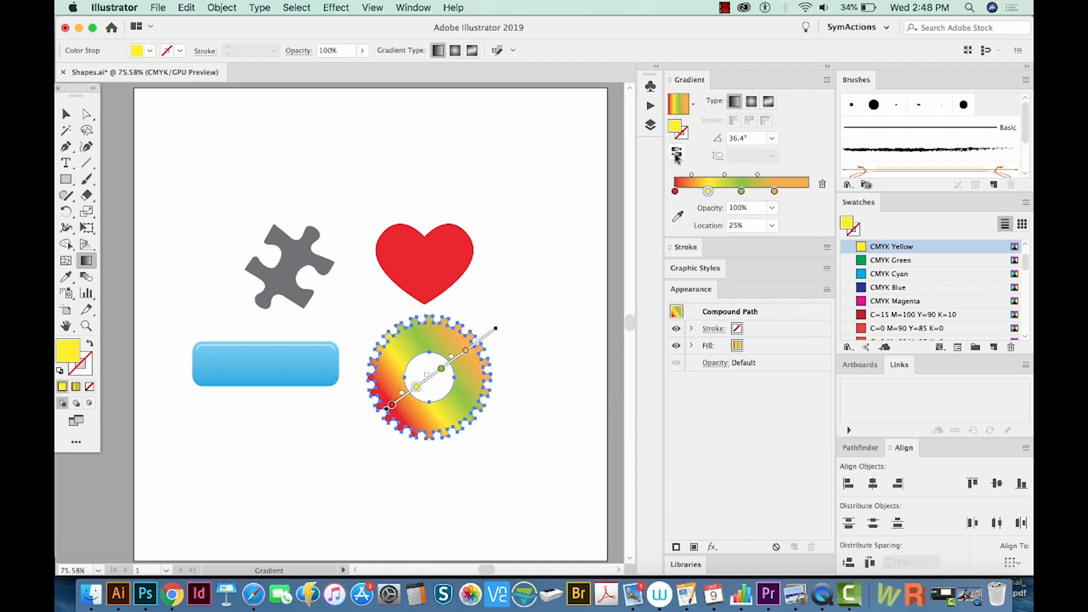
left_click(677, 155)
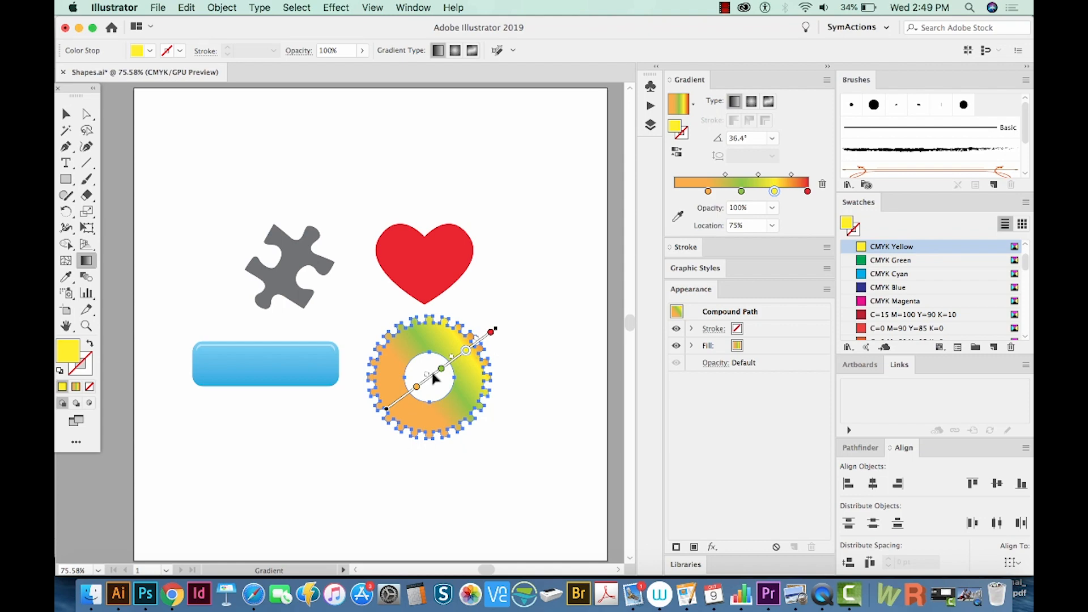
left_click_drag(432, 374, 417, 387)
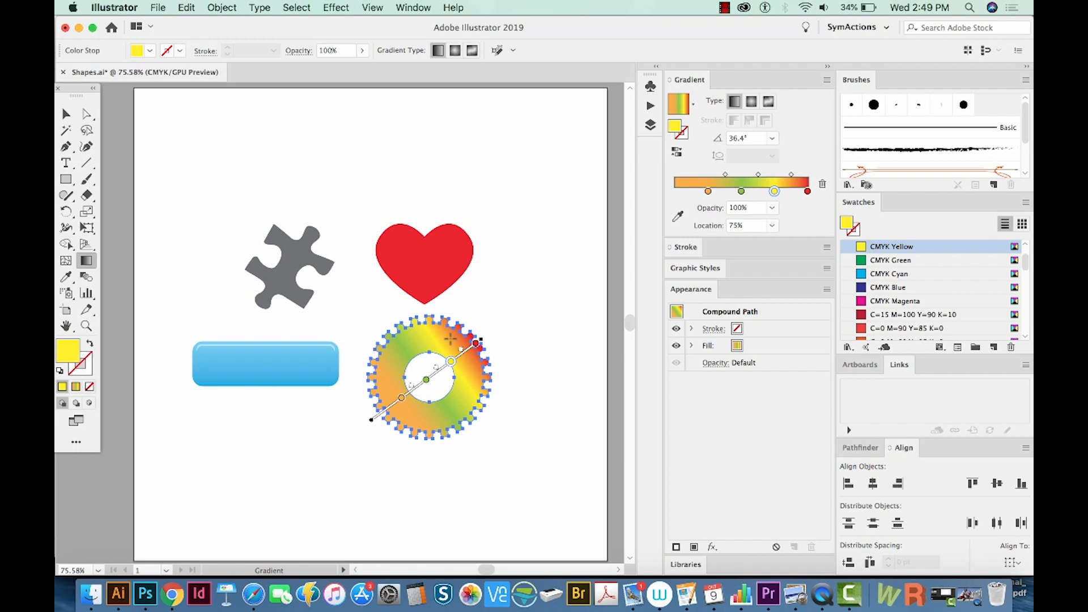
With Direct Selection, stretch one tooth on the gear's right side far outward to extend the gradient-filled shape.
key("a")
left_click(502, 366)
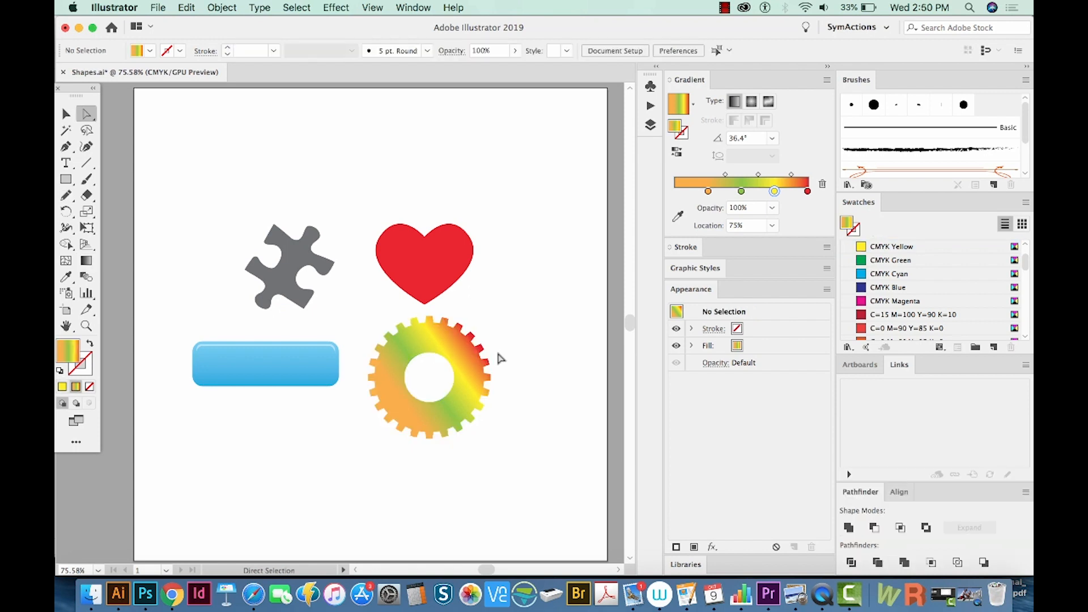
left_click_drag(498, 355, 544, 347)
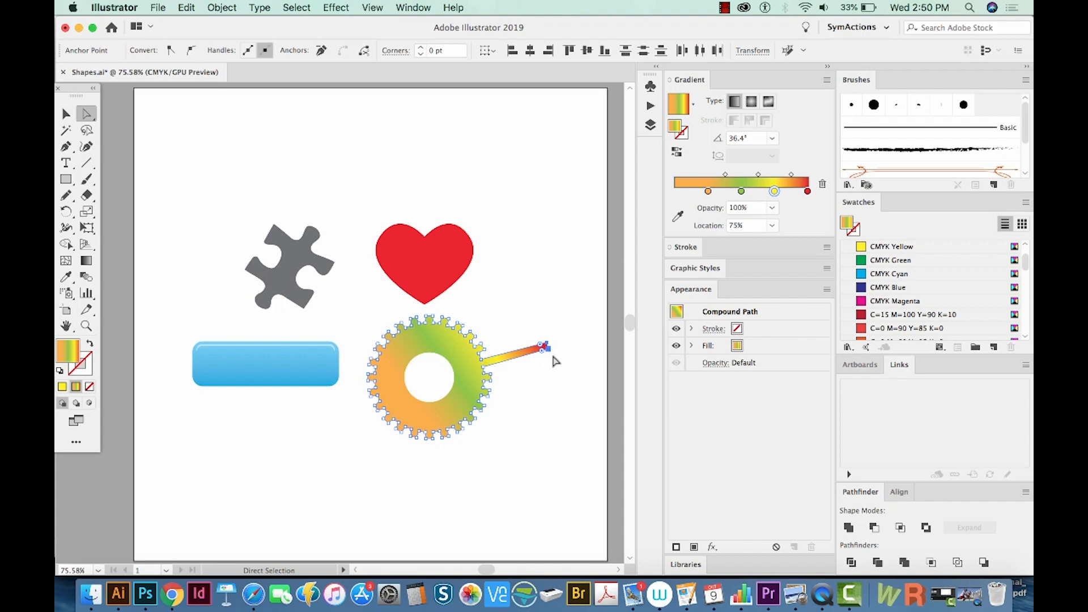
Apply the White, Black linear gradient to the grouped heart with the Gradient tool.
key("v")
left_click(453, 272)
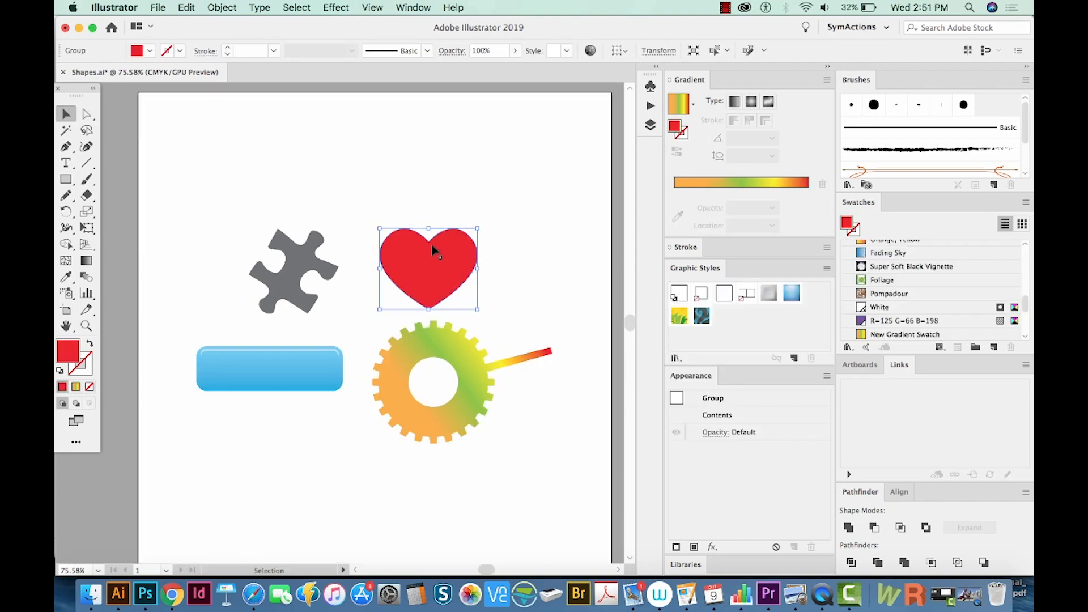
left_click(89, 262)
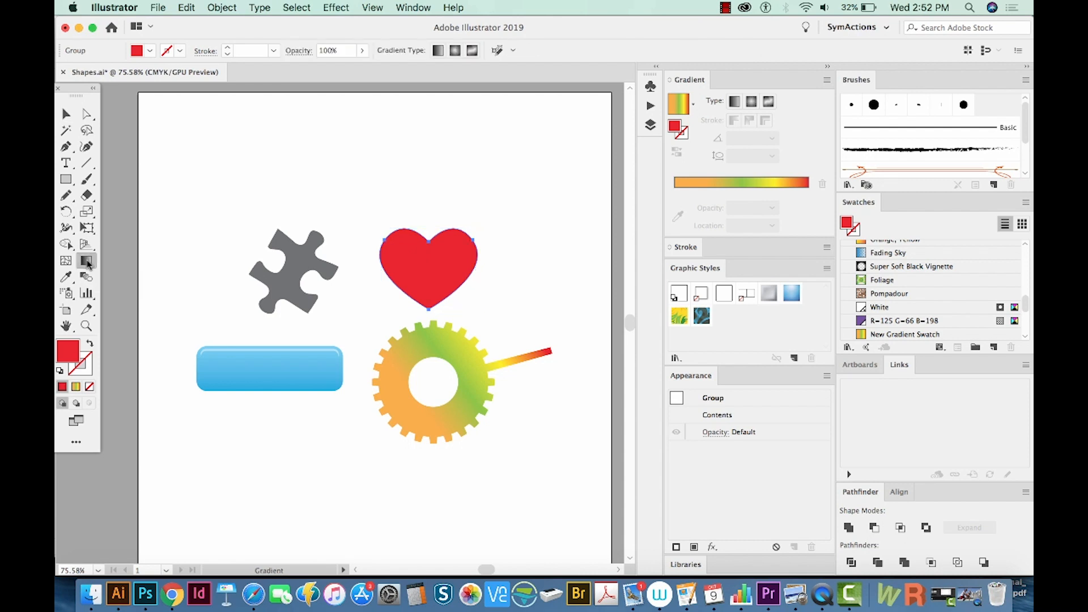
left_click(401, 264)
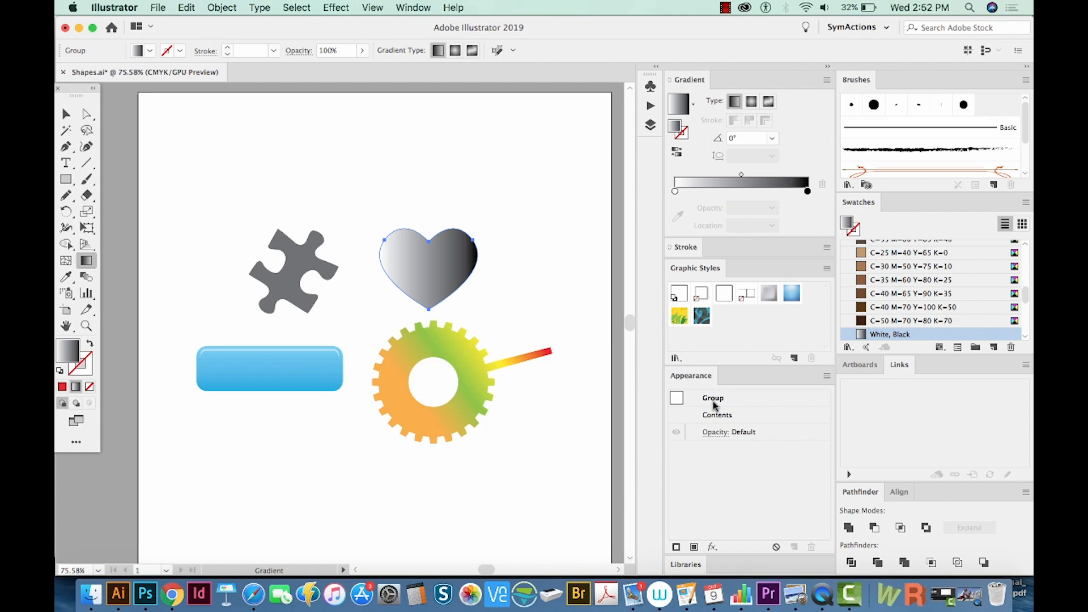
Ungroup the heart and rotate its gradient freehand to about 23°.
key("shift+super+g")
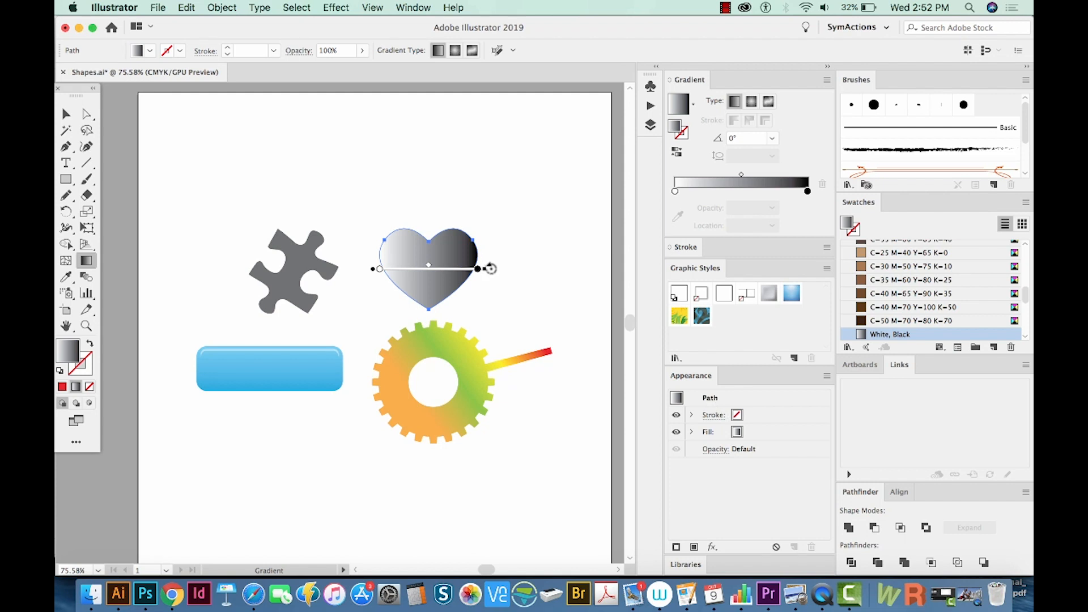
left_click_drag(491, 268, 480, 238)
key("v")
Copy the gear's multicolor gradient onto the puzzle piece with the Eyedropper.
left_click(299, 269)
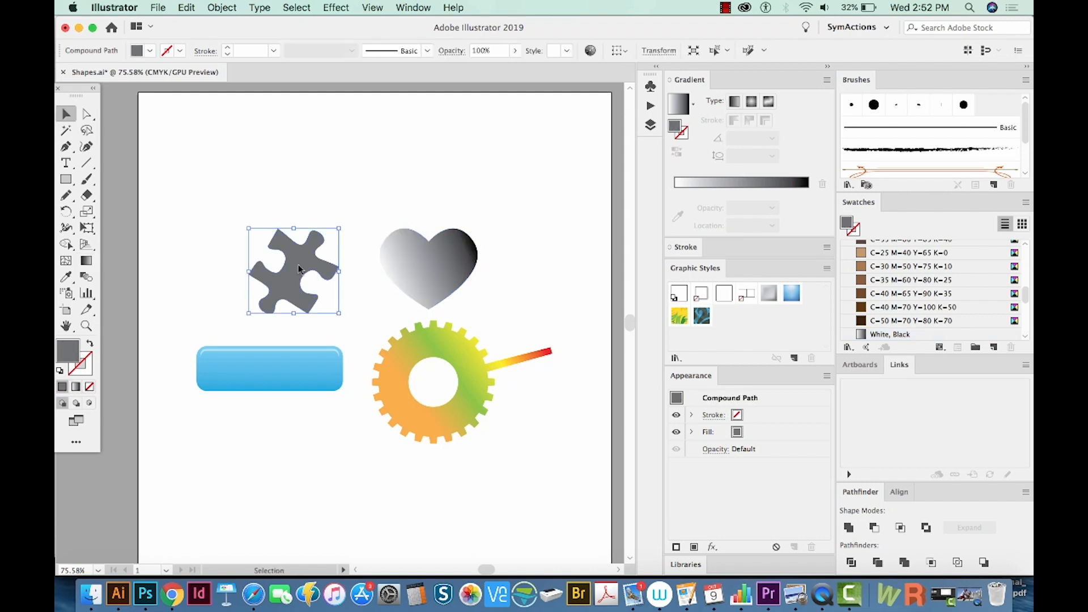
key("i")
left_click(443, 338)
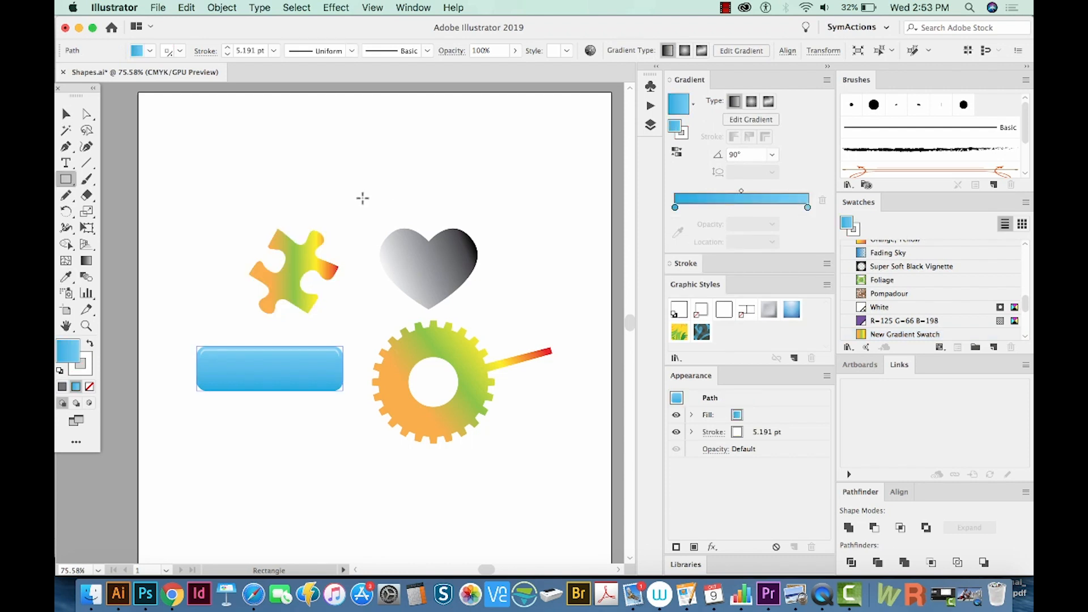
Draw a rectangle over the heart's upper part, send it behind the heart, and fill it with a purple swatch.
key("v")
left_click(453, 266)
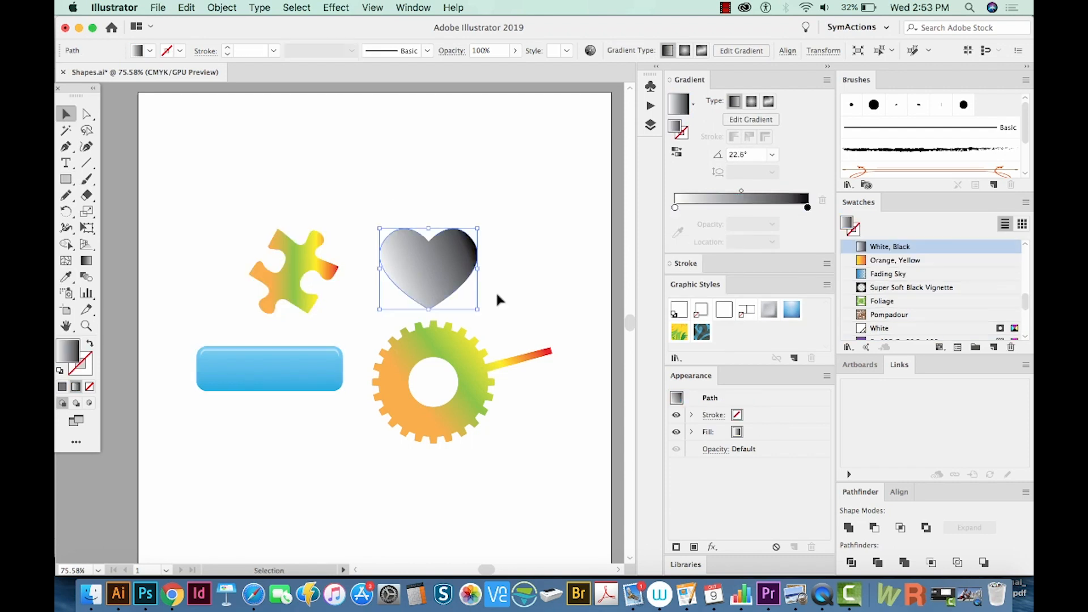
key("m")
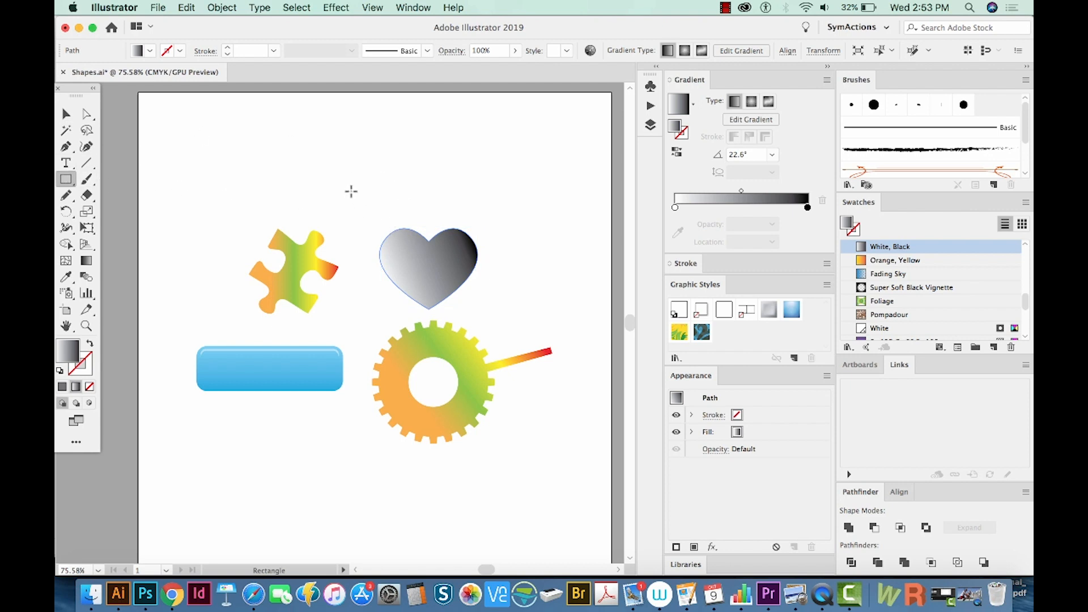
left_click_drag(350, 191, 501, 278)
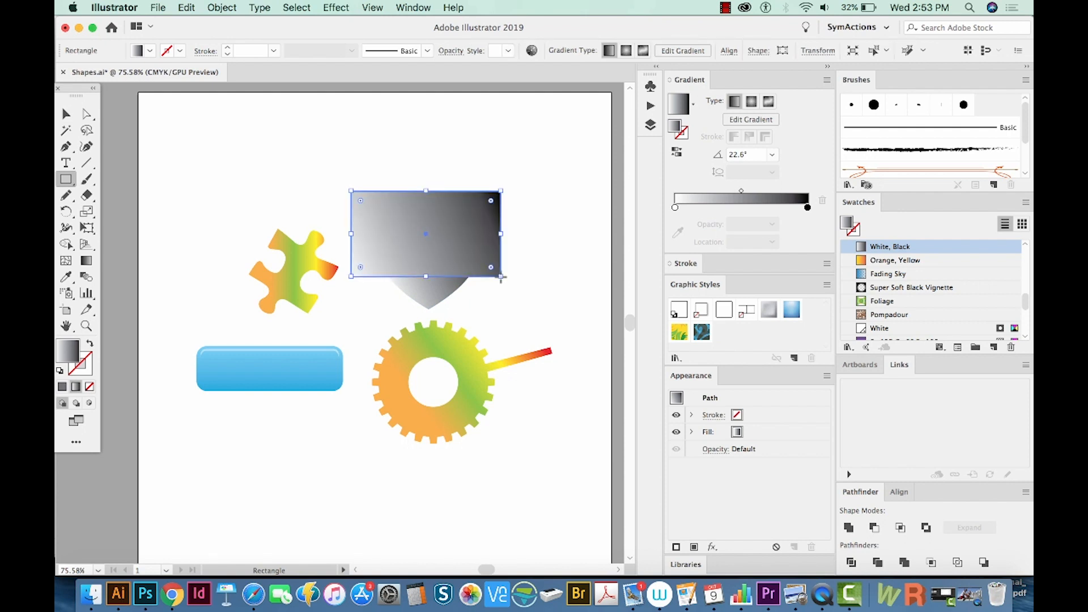
key("super+bracketleft")
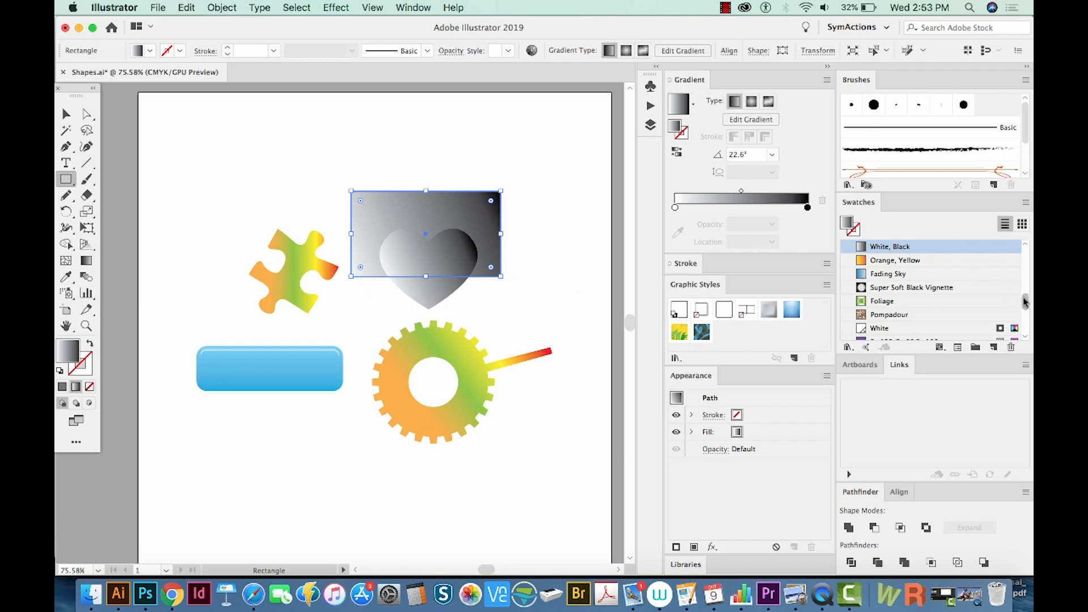
scroll(980, 296, "down", 3)
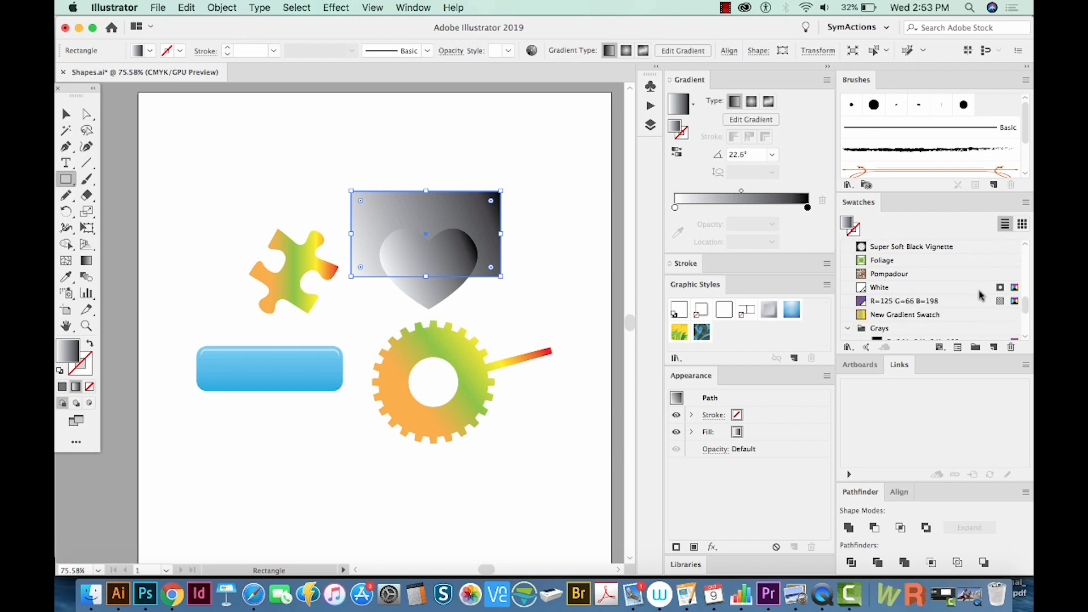
left_click(936, 303)
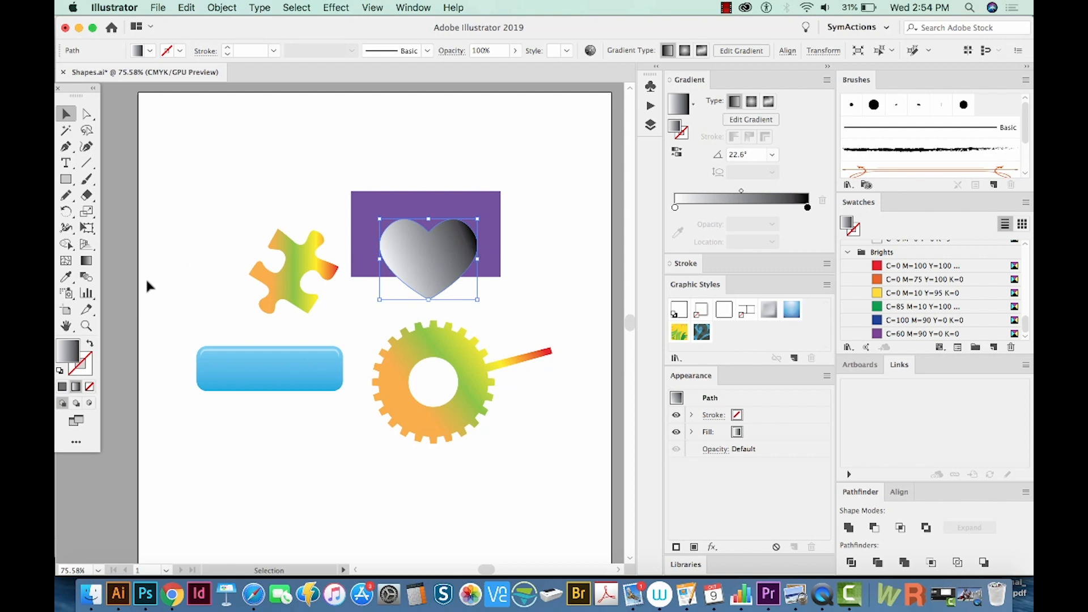
Change the white color stop of the heart's gradient to the blue C=70 M=15 Y=0 K=0 swatch.
left_click(86, 261)
double_click(385, 273)
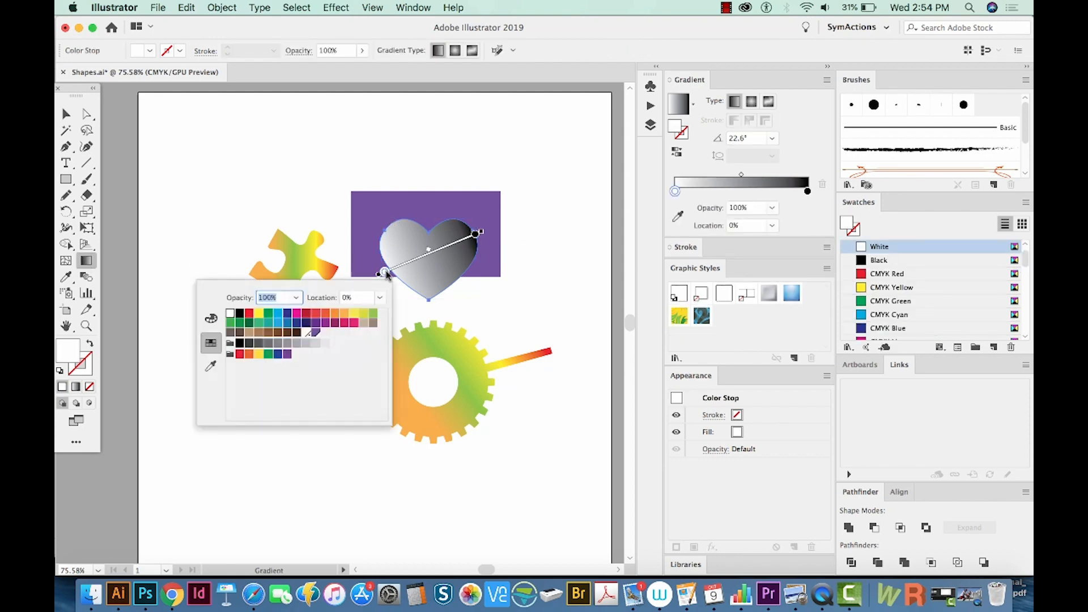
left_click(278, 323)
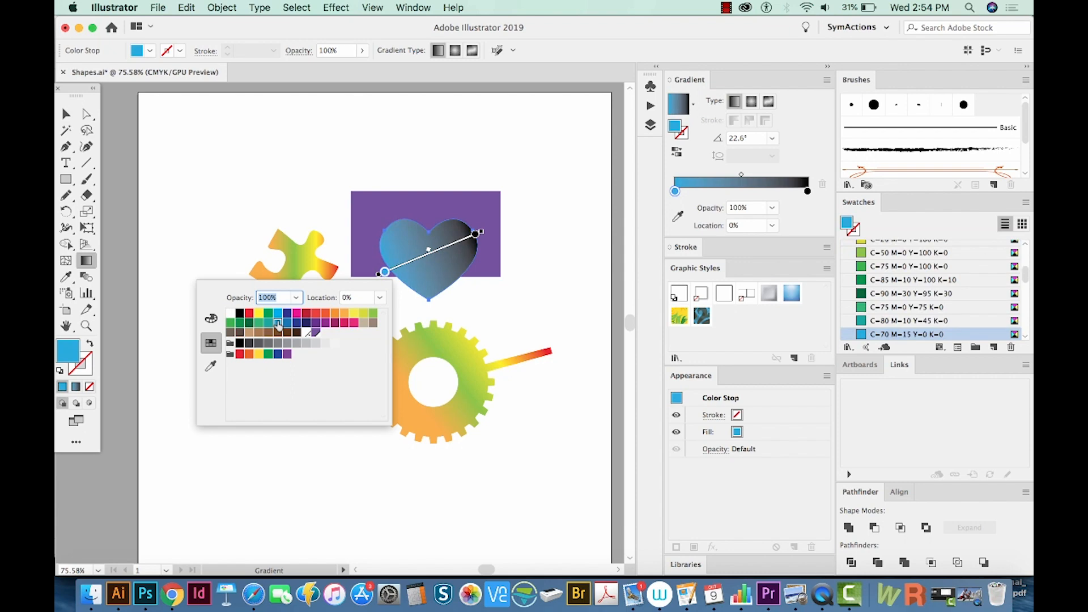
Set the opacity of the black color stop in the heart's gradient to 0%.
left_click(476, 235)
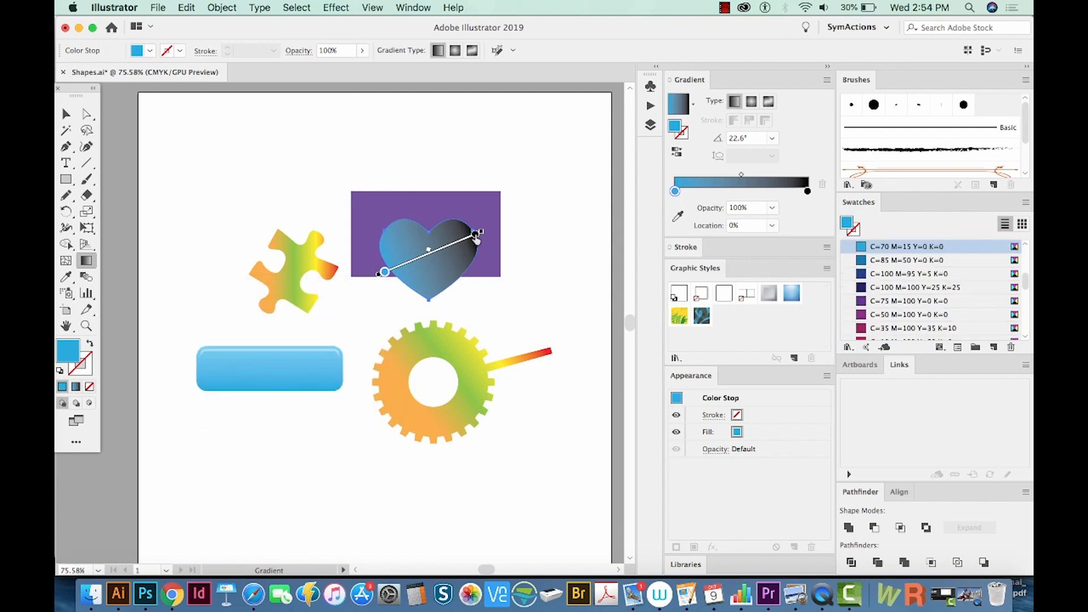
double_click(475, 236)
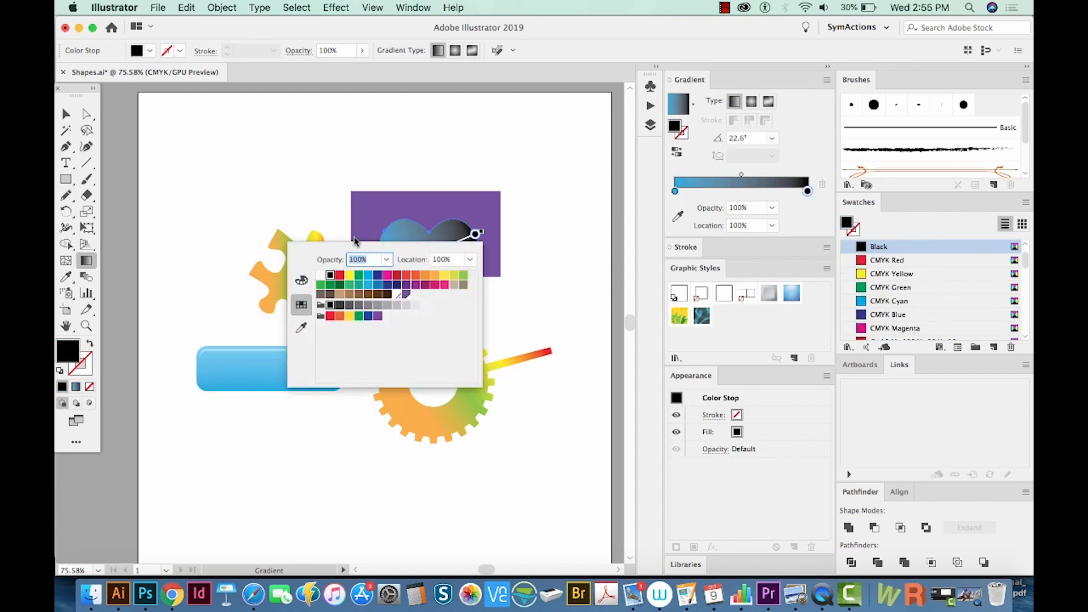
type("0")
key("Return")
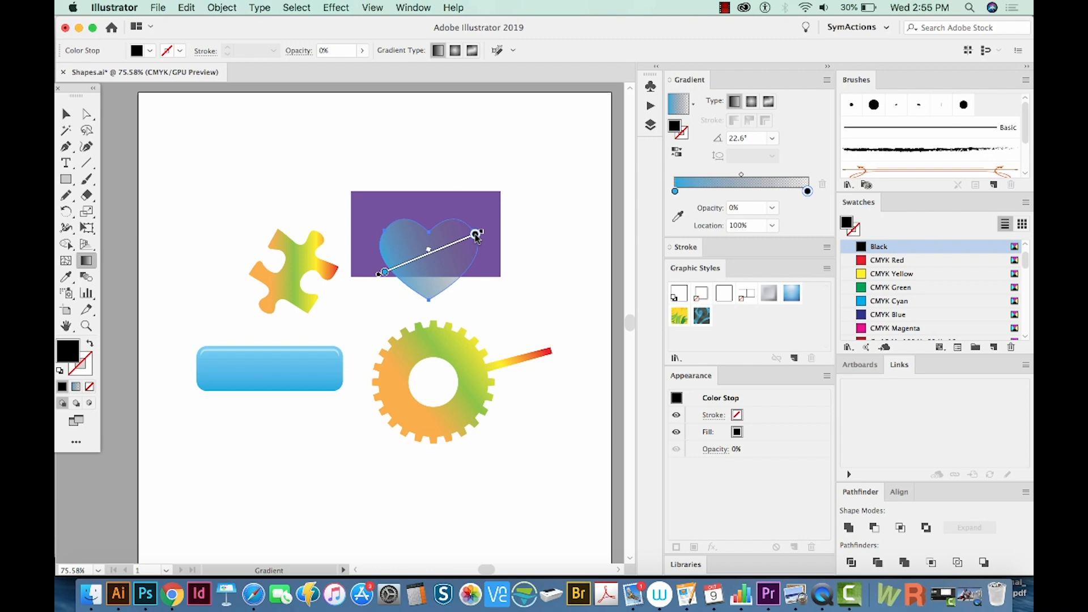
Change the transparent black stop of the heart's gradient to the blue C=70 M=15 Y=0 K=0 swatch, then leave gradient editing.
double_click(476, 234)
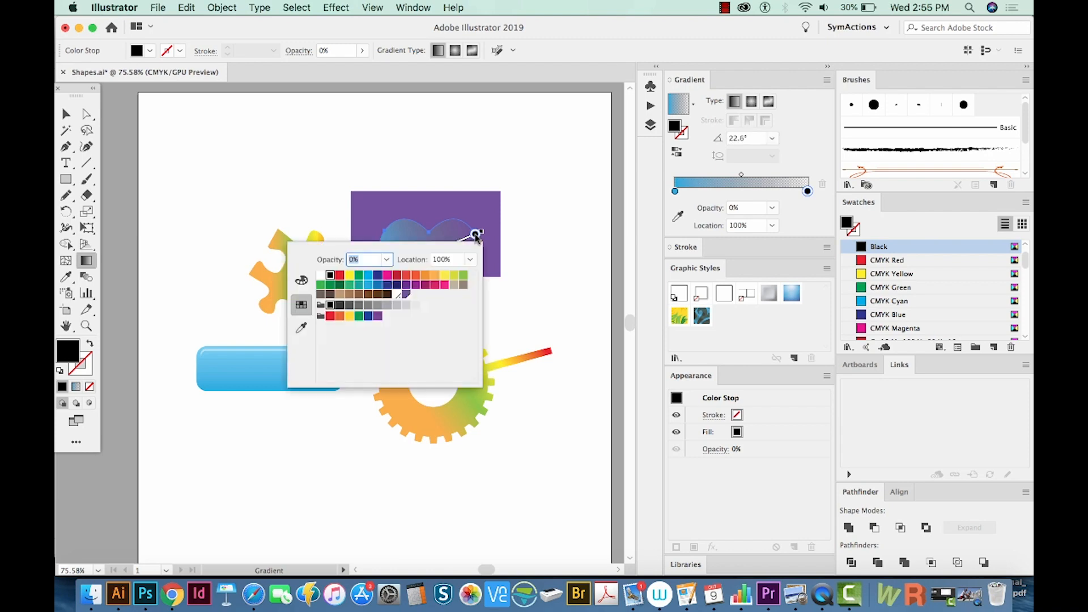
left_click(369, 286)
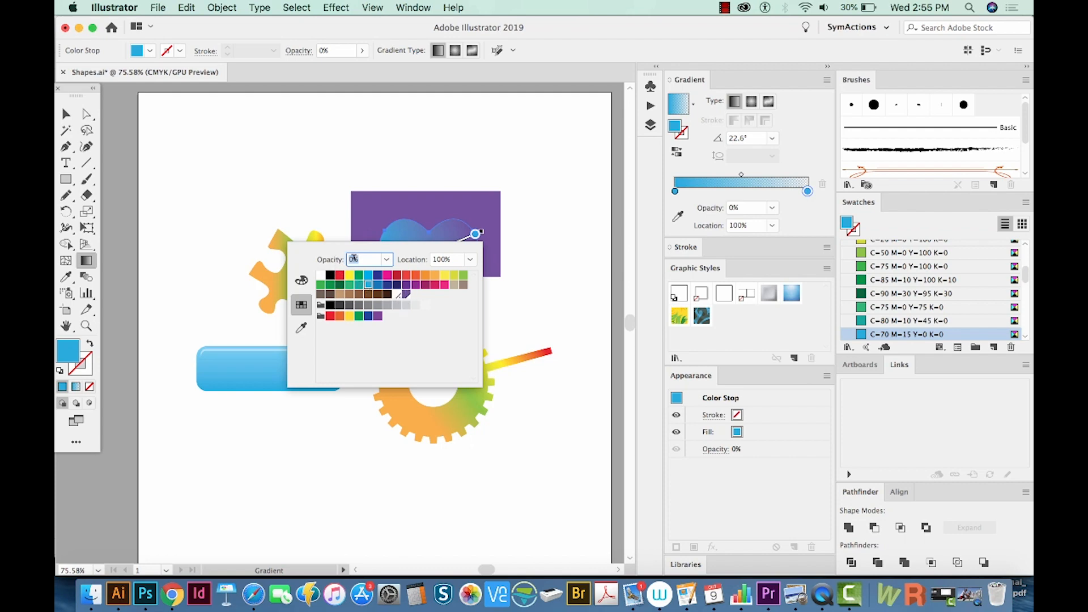
key("Return")
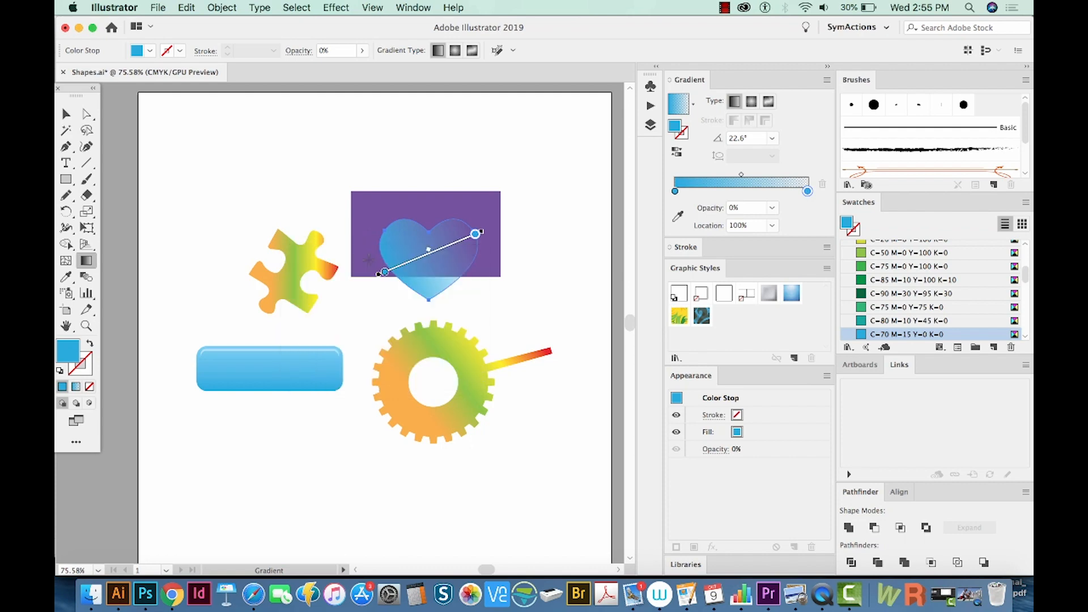
key("v")
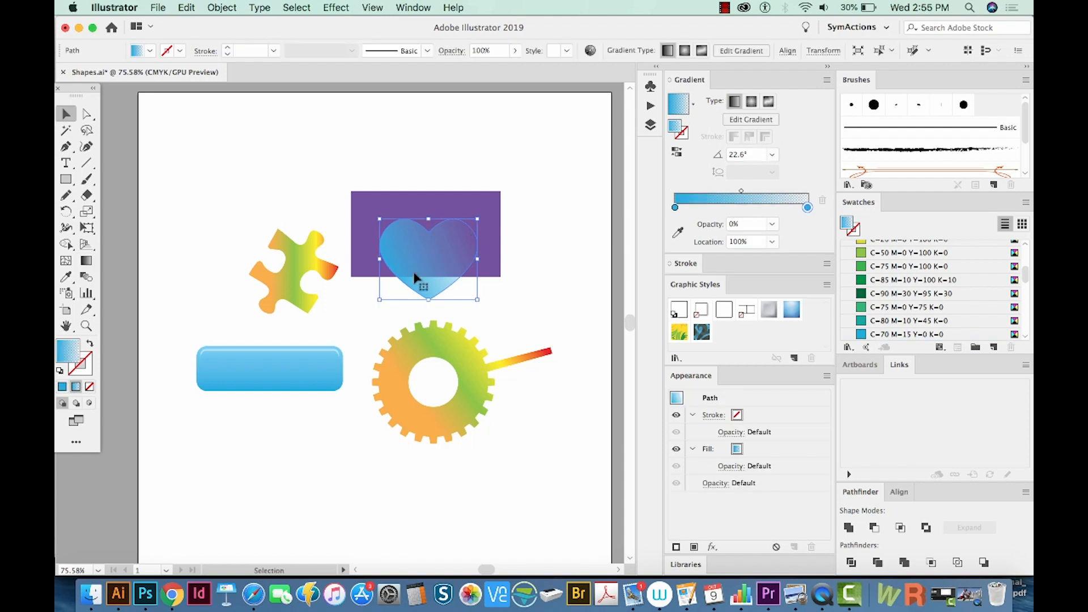
Reverse the heart's gradient so its transparent and solid blue ends swap, then deselect it.
scroll(515, 285, "left", 1)
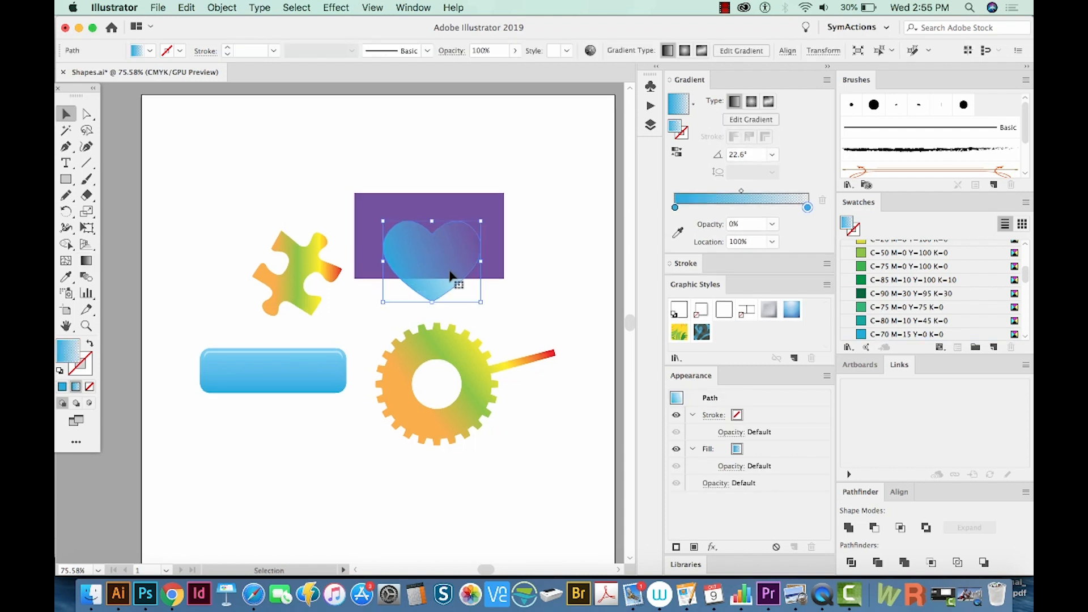
left_click(675, 153)
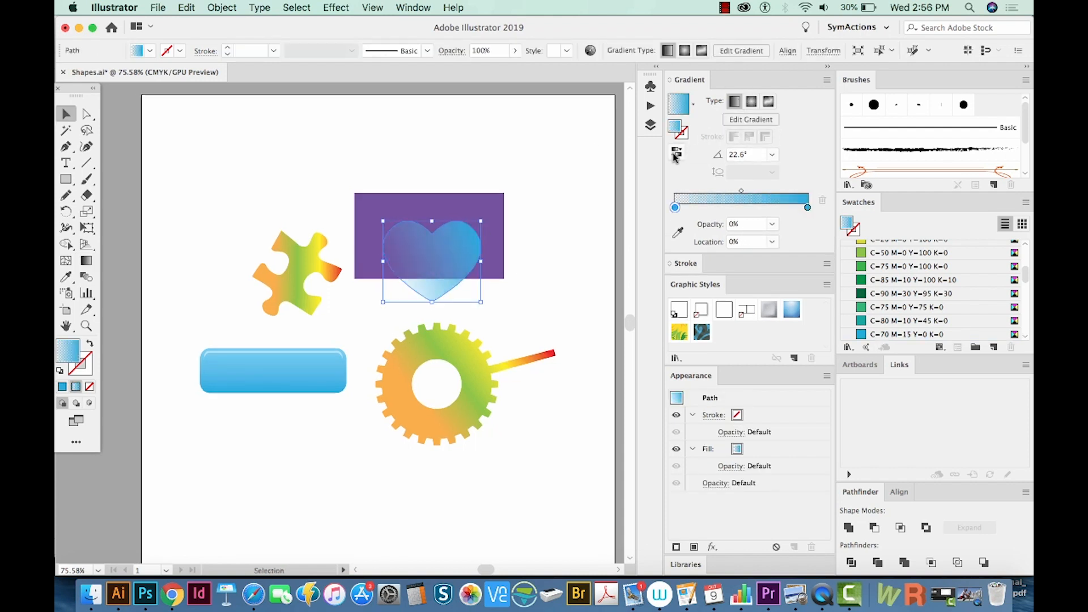
key("super+shift+a")
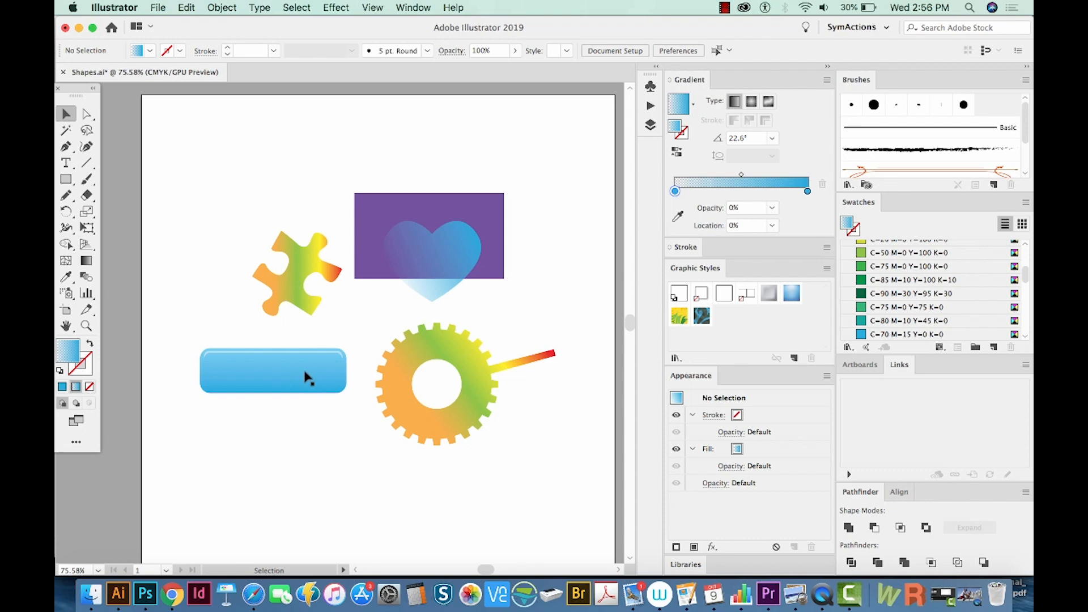
Select only the base shape of the rounded button and fill it with the default white-to-black linear gradient.
key("a")
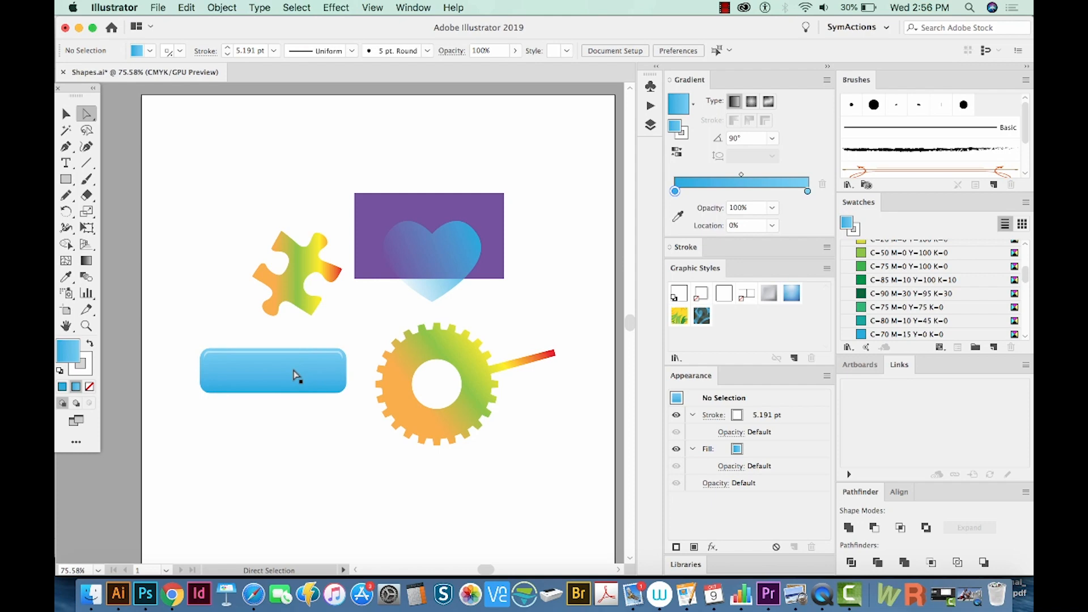
left_click(295, 376)
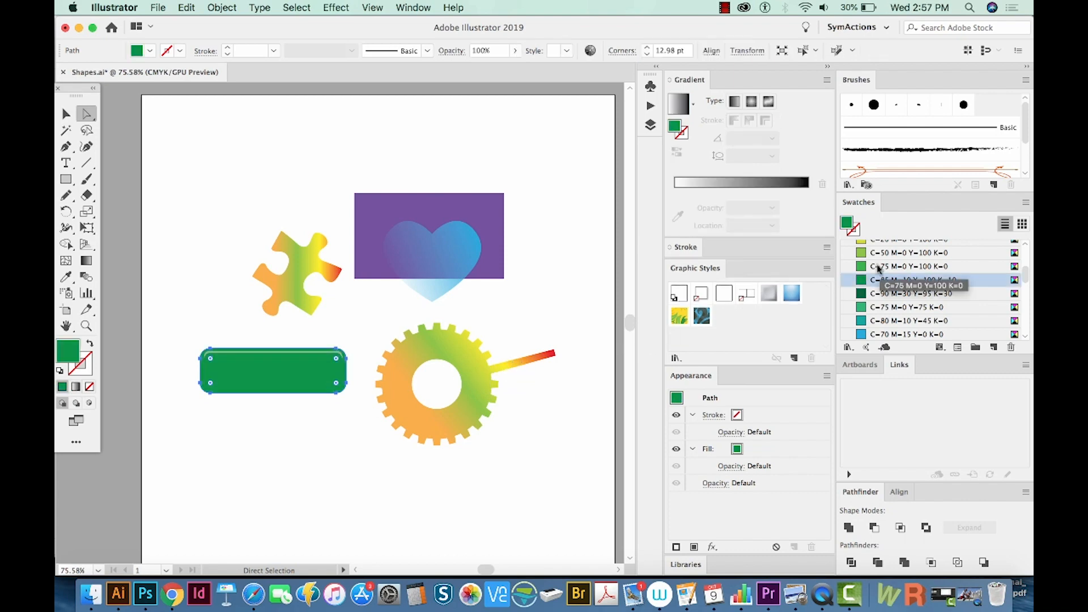
left_click(86, 261)
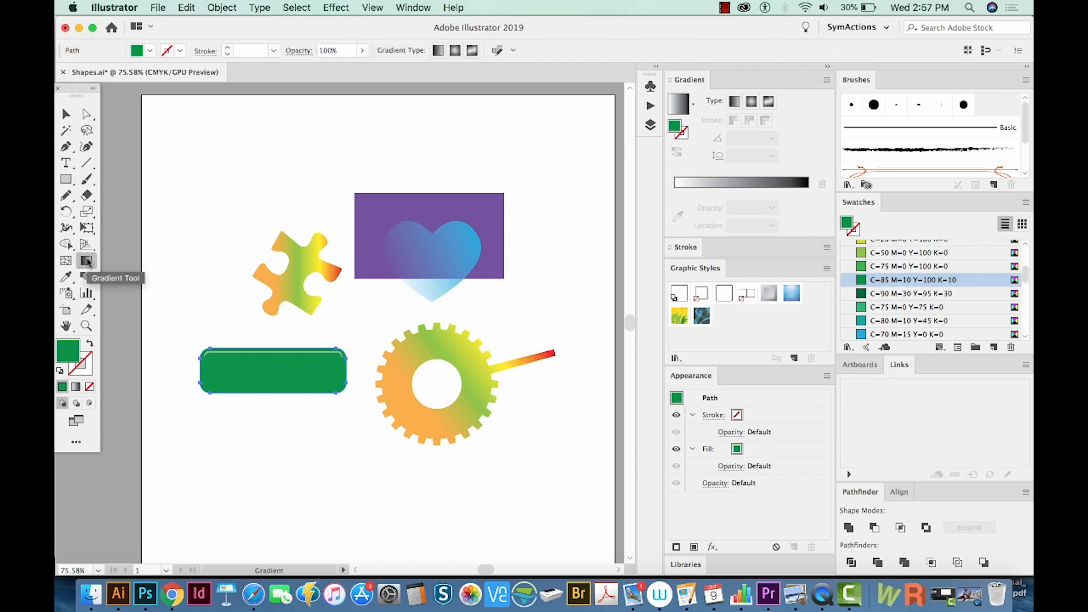
left_click(204, 371)
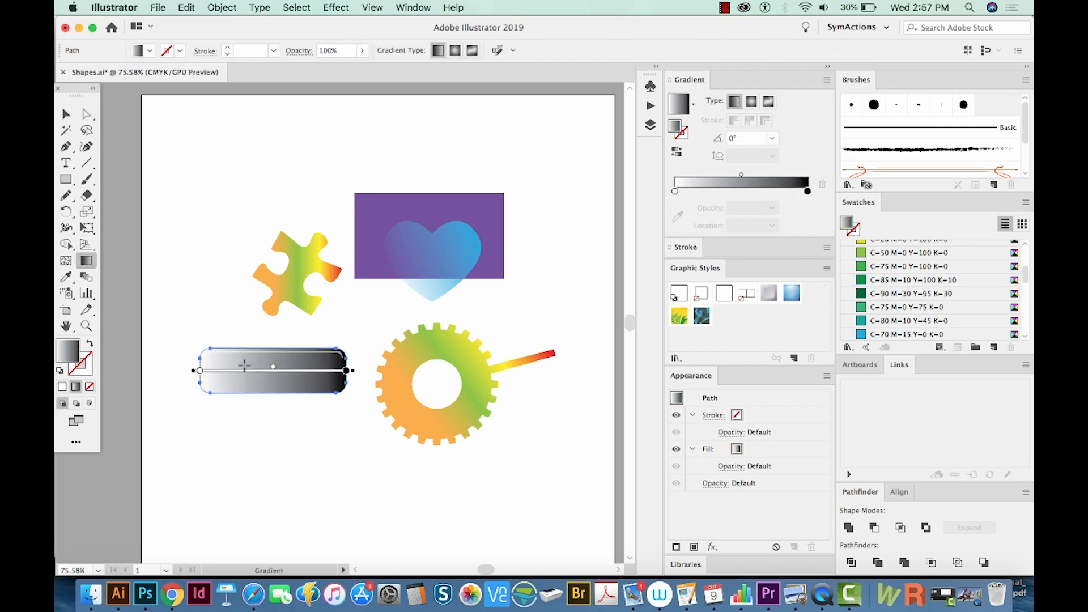
Change the button gradient's white stop to C=50 M=0 Y=100 K=0 and its black stop to C=75 M=0 Y=100 K=0.
double_click(200, 371)
left_click(231, 412)
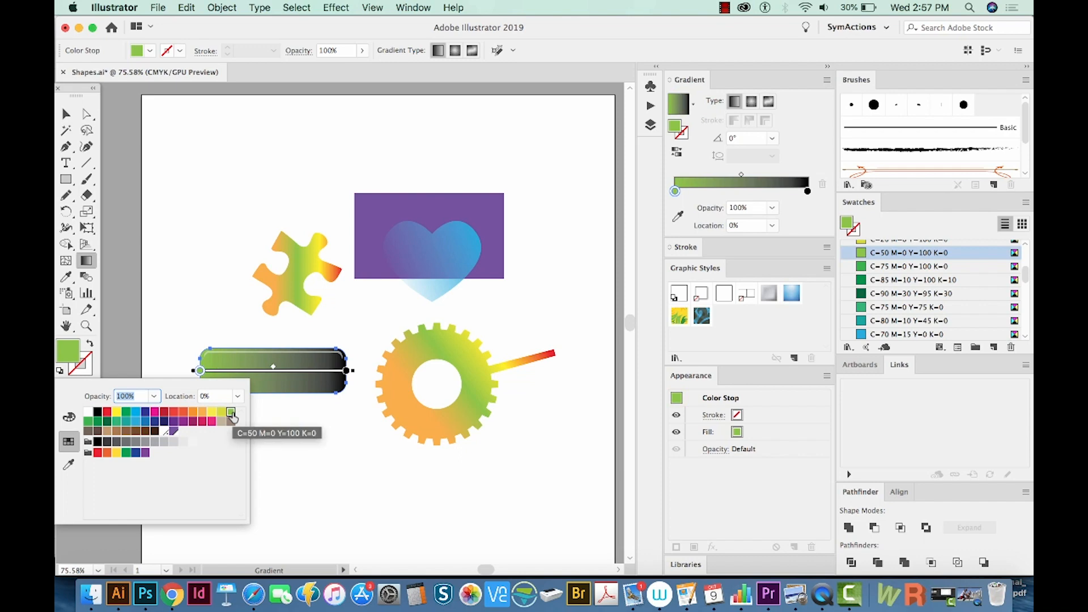
double_click(346, 371)
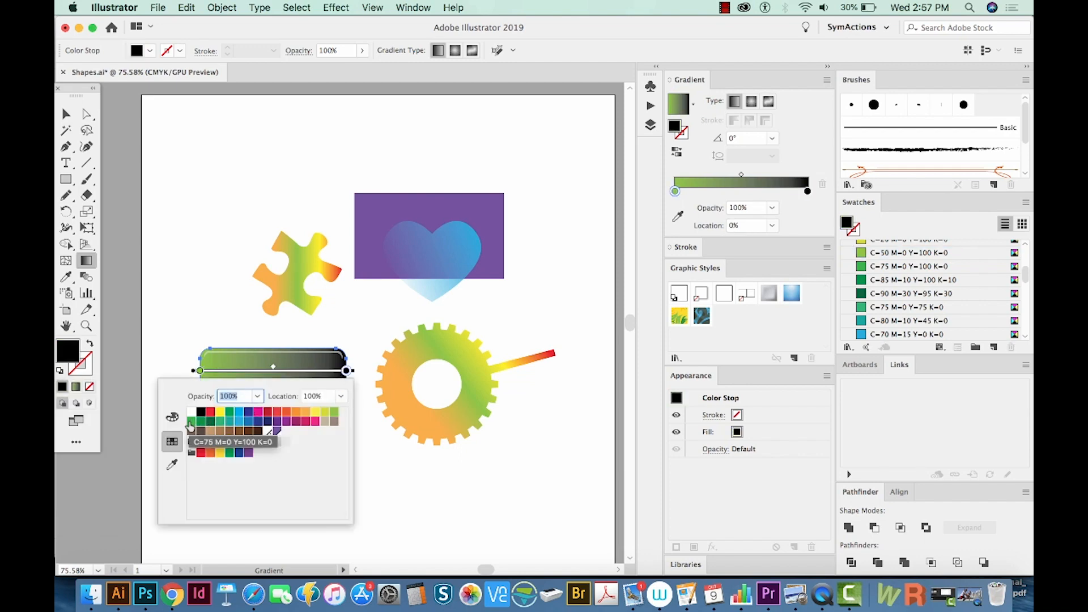
left_click(190, 424)
Set the button gradient's angle to 90° and reverse it so the lighter green is at the top.
type("9")
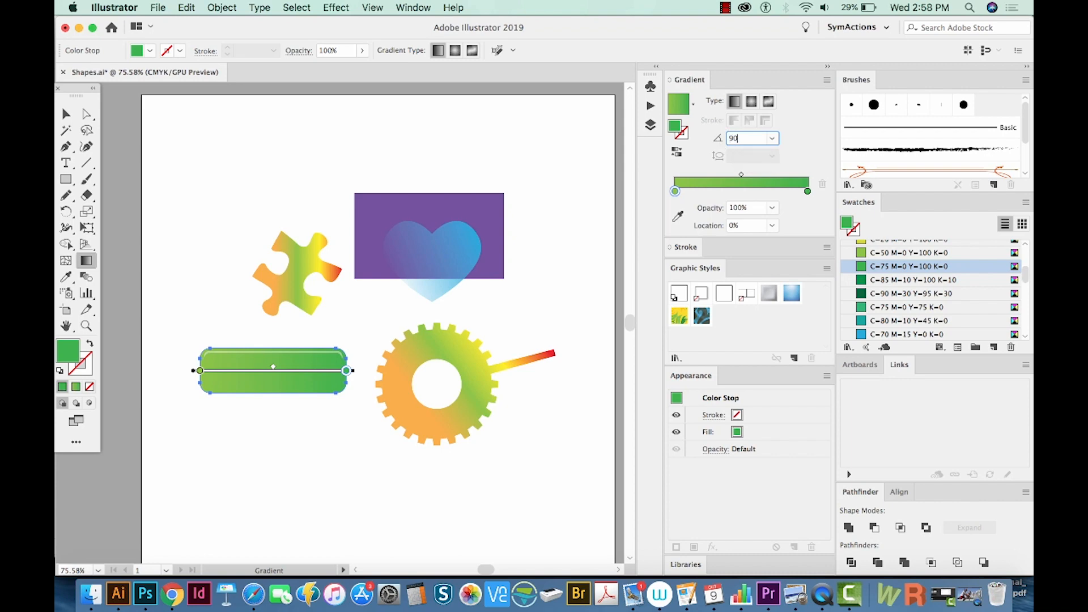
type("0")
key("Return")
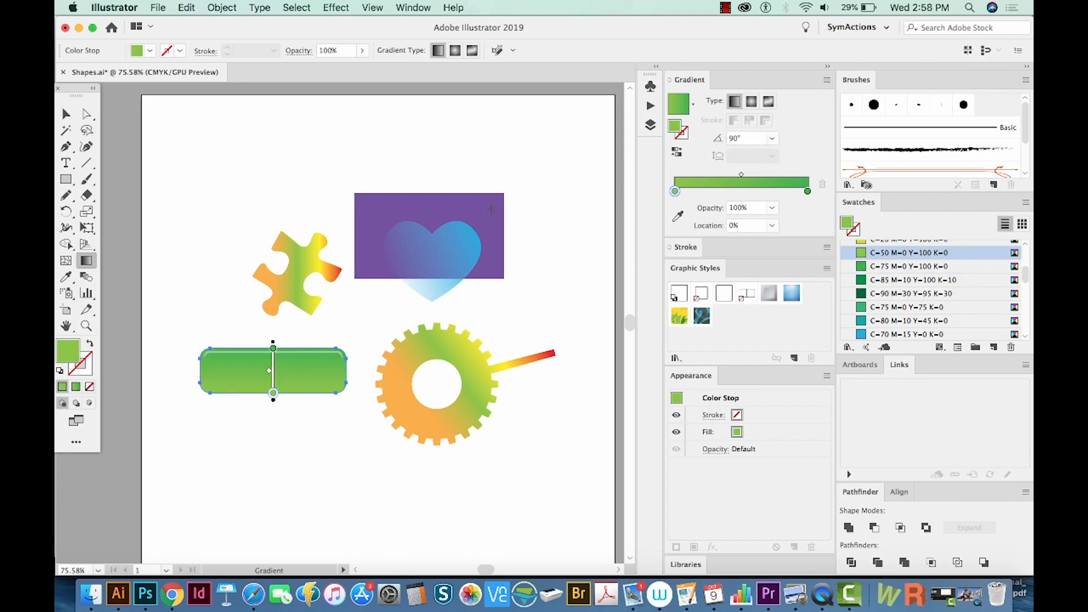
left_click(677, 153)
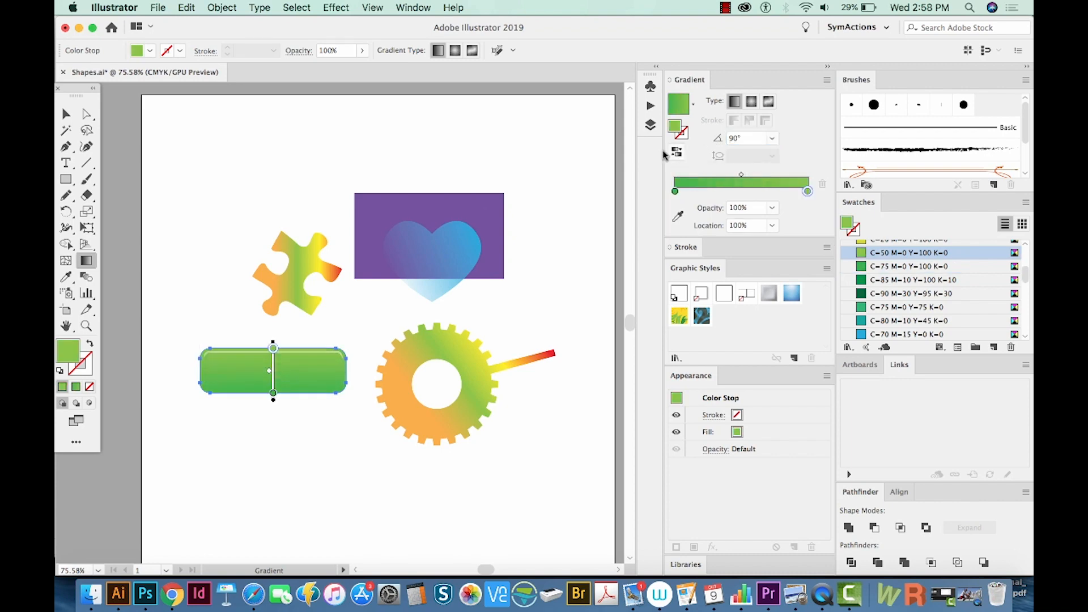